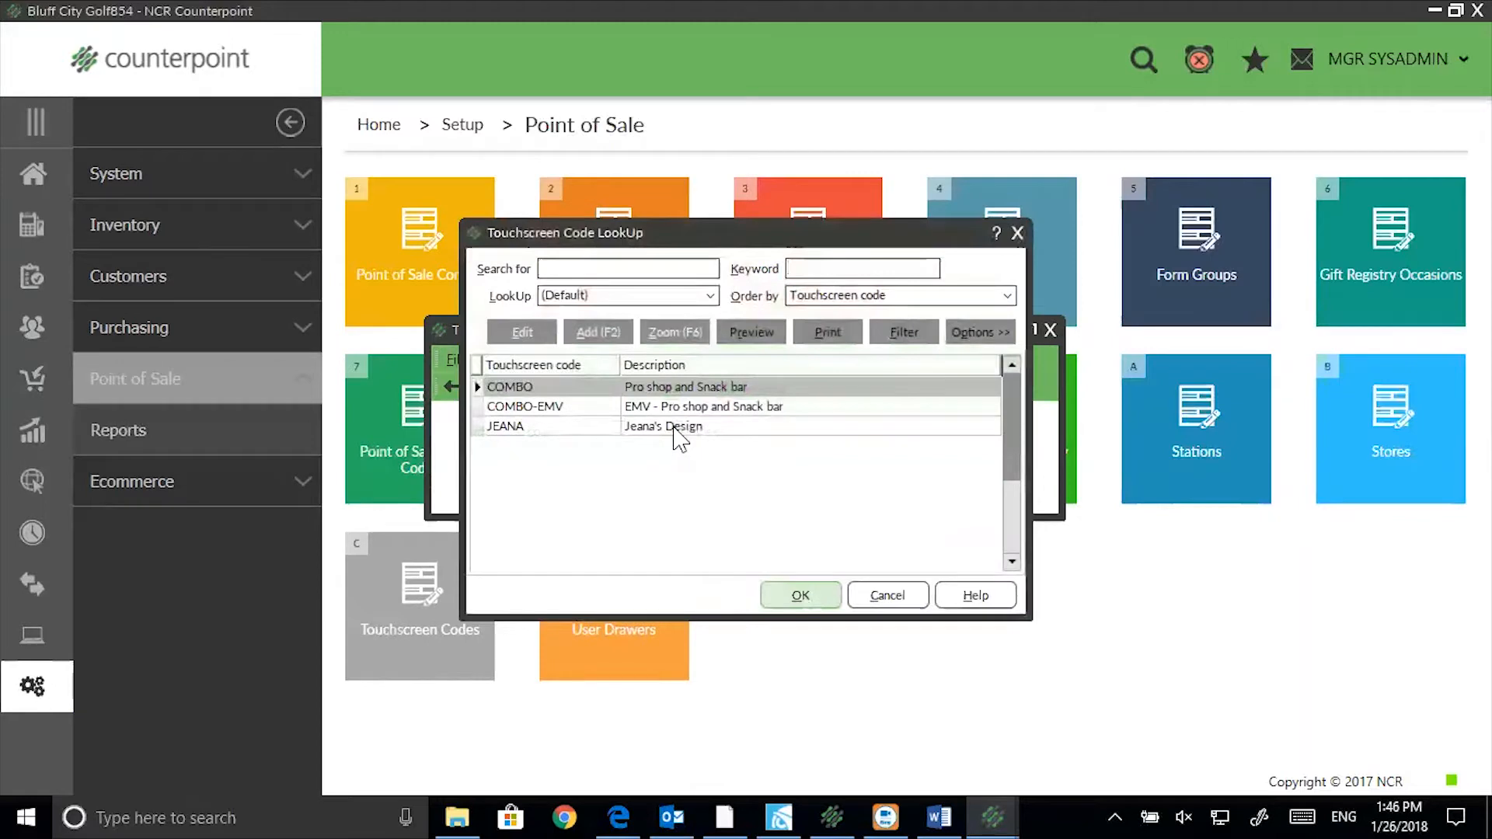
Open the COMBO touchscreen code for button editing and assign the Item action to the empty button beside Add dropship order line
click(803, 603)
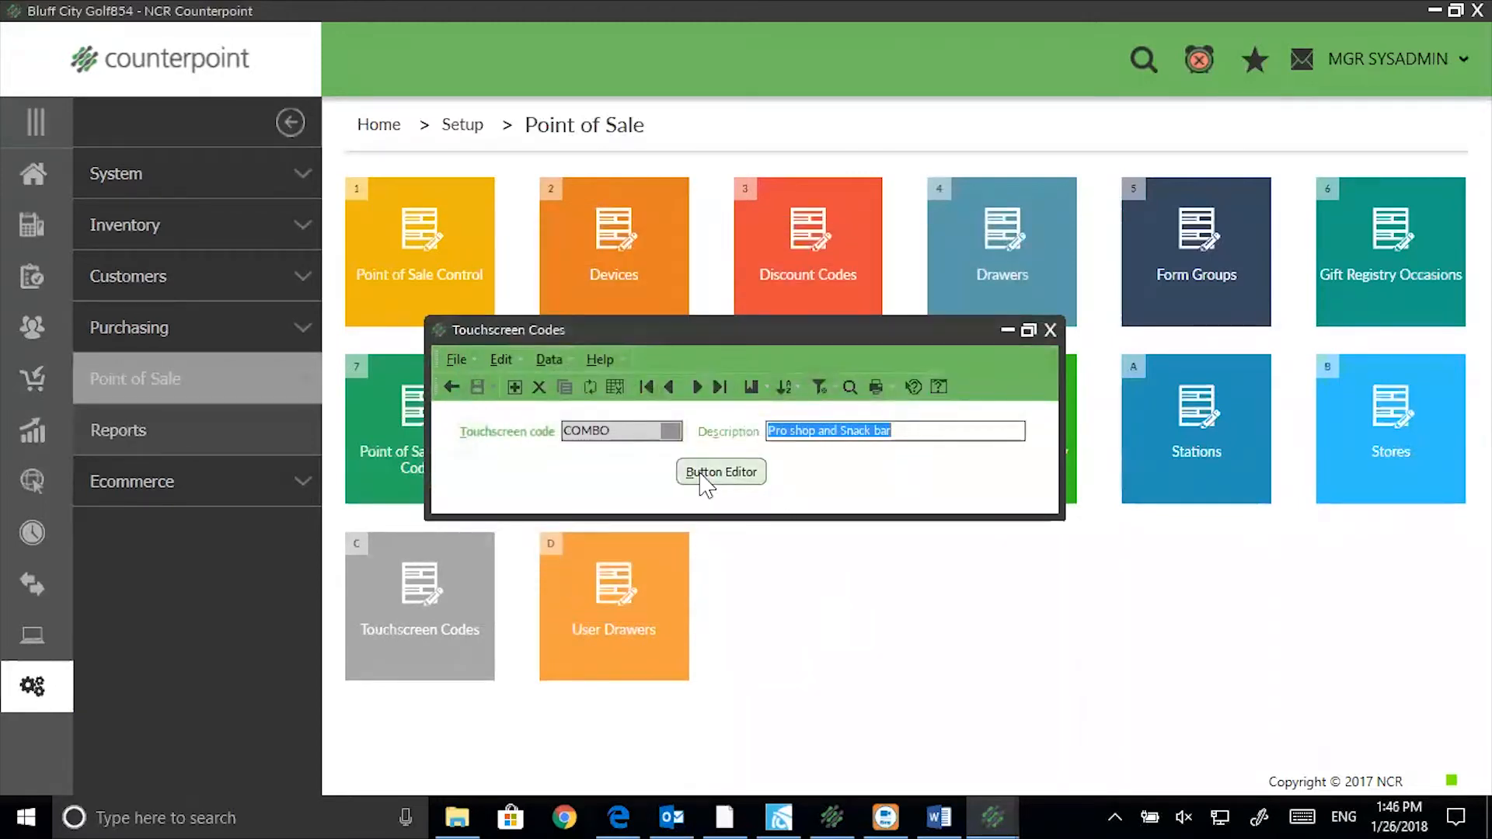
click(704, 477)
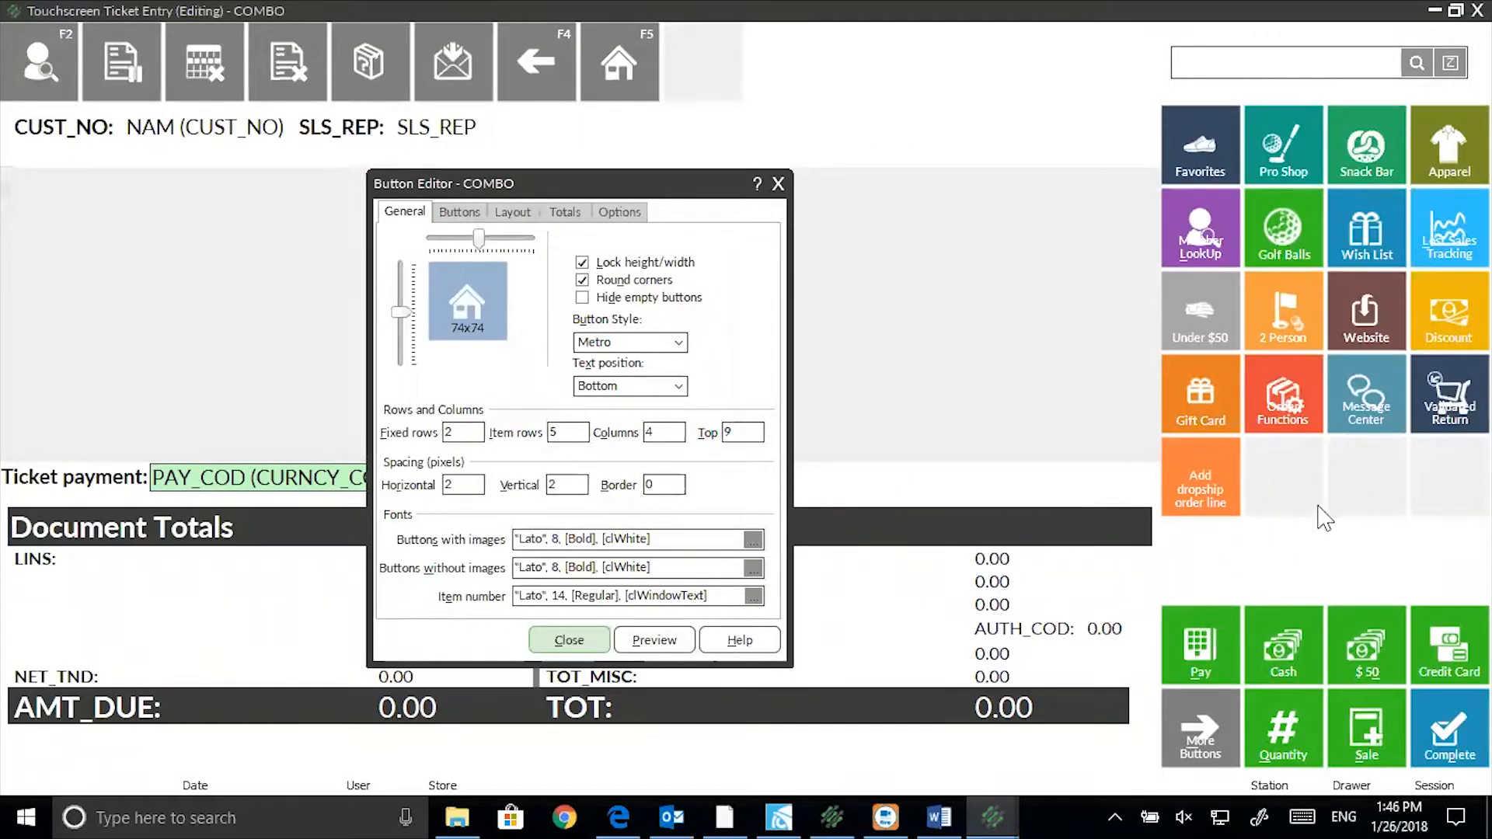
click(1278, 479)
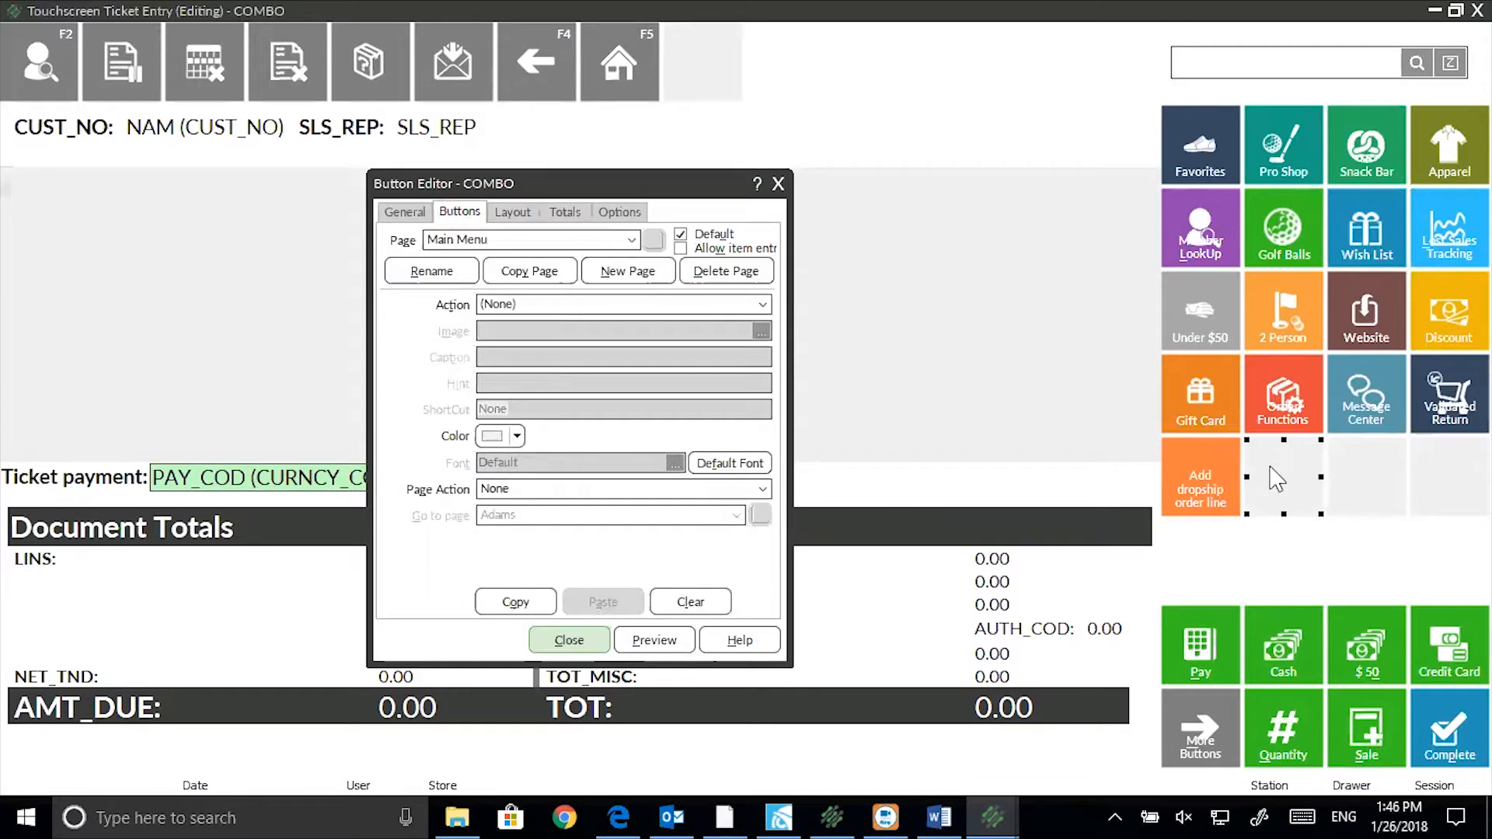
click(765, 304)
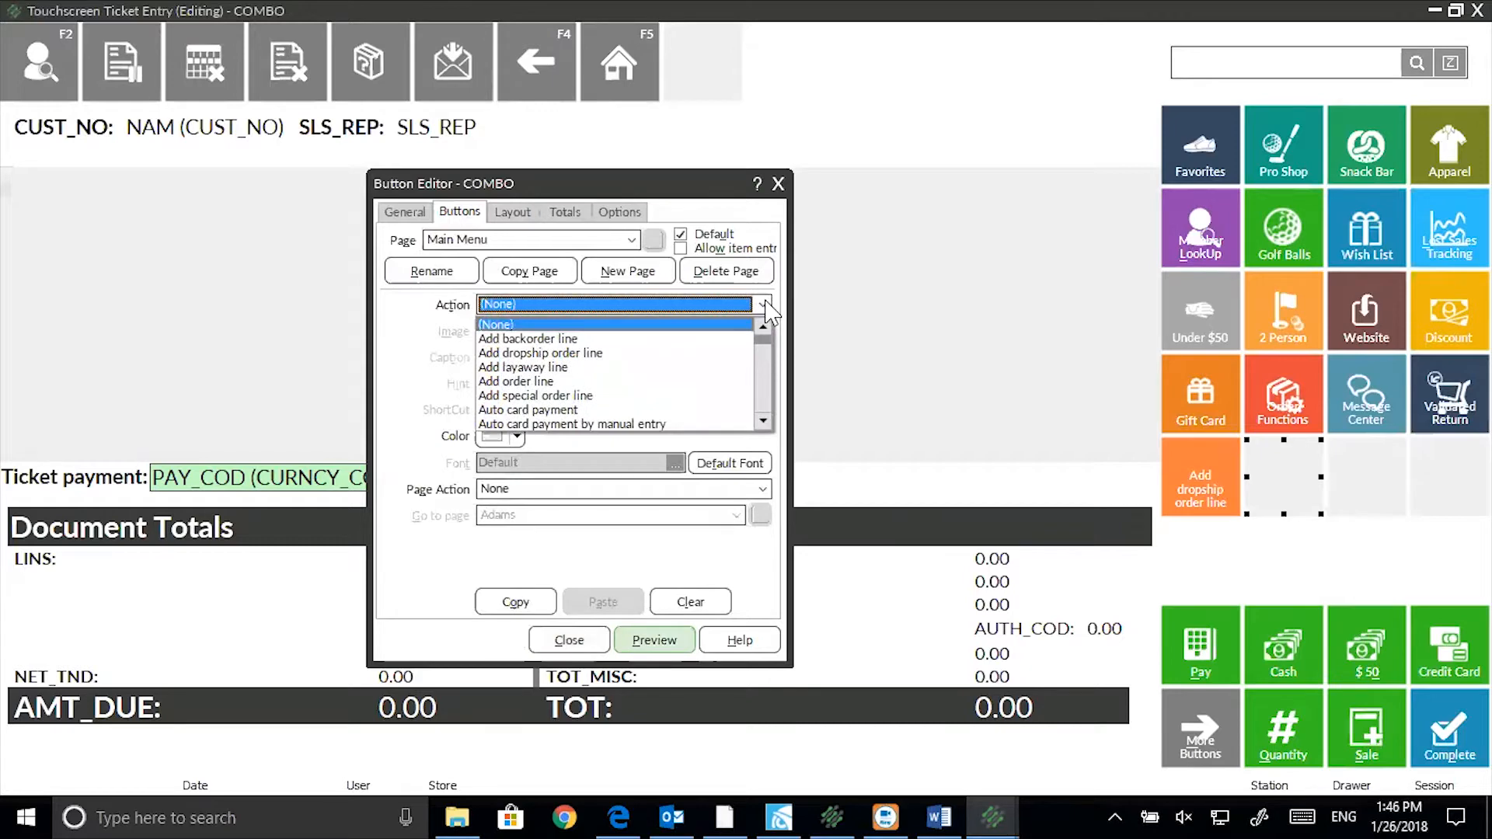
key(i)
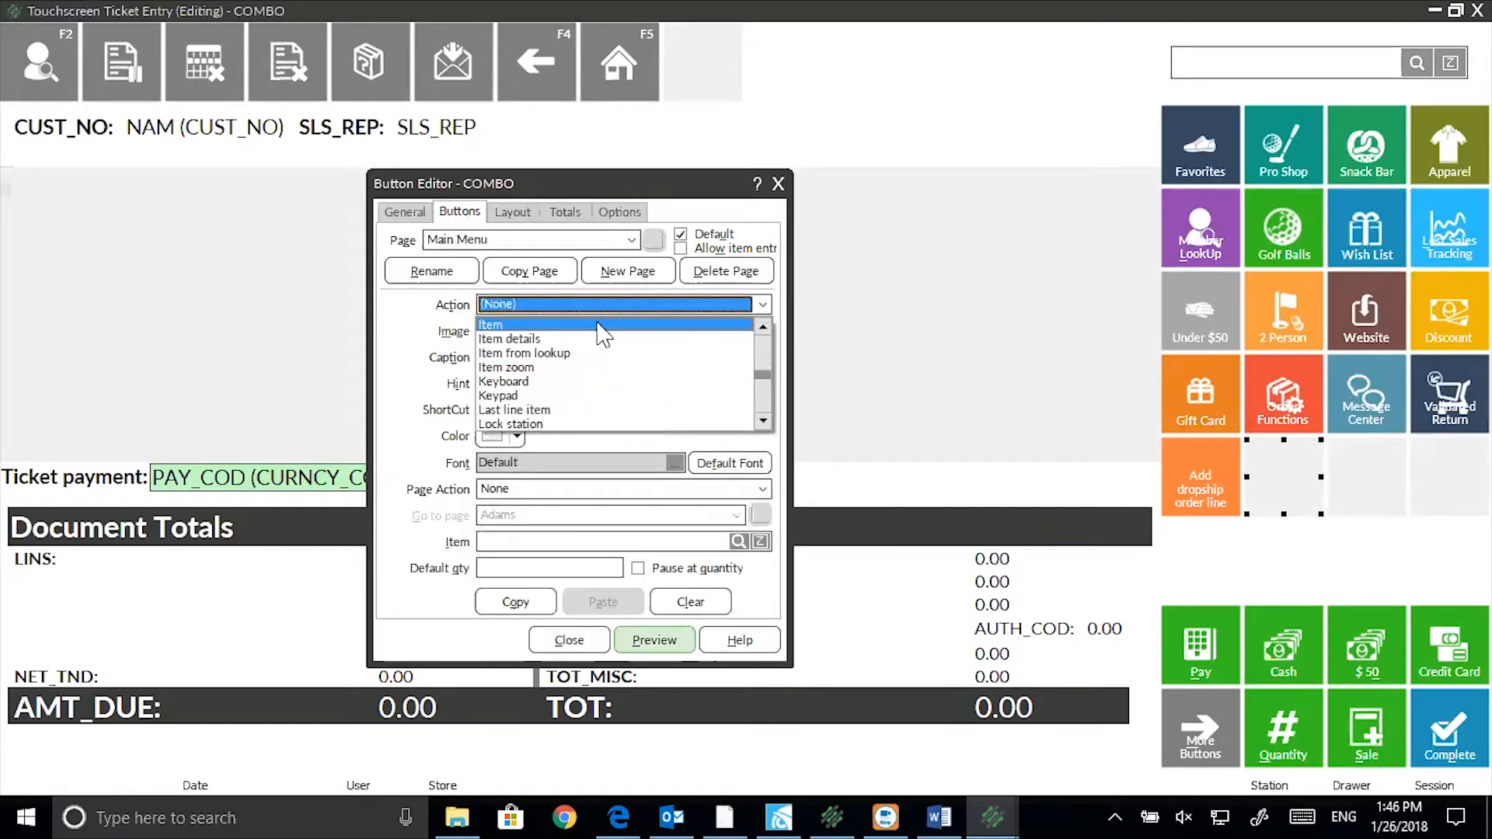
click(602, 325)
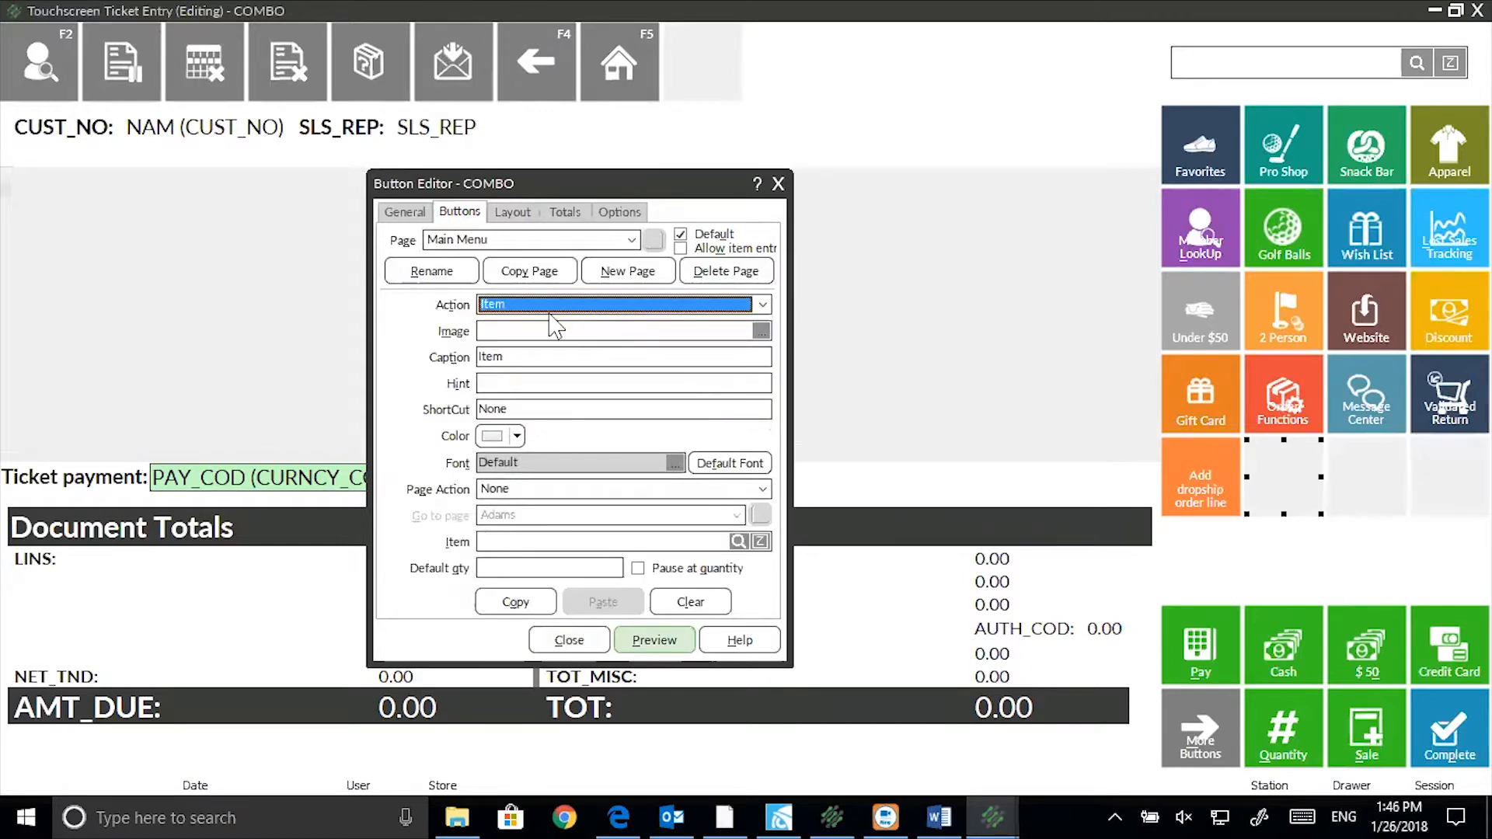
Link the button to item 12345 from the item lookup and set its caption to Purified Water
click(538, 540)
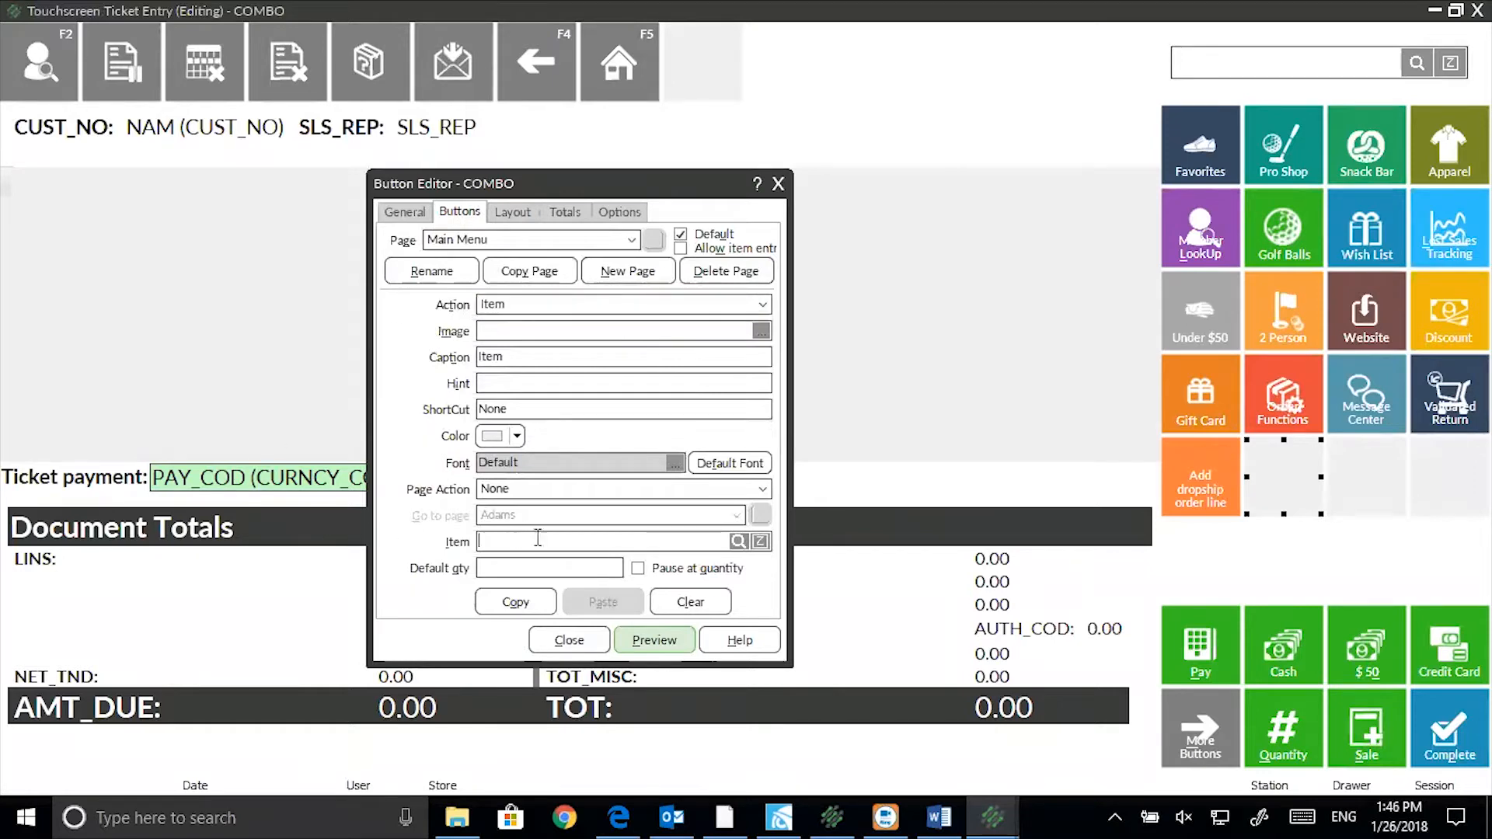
click(740, 543)
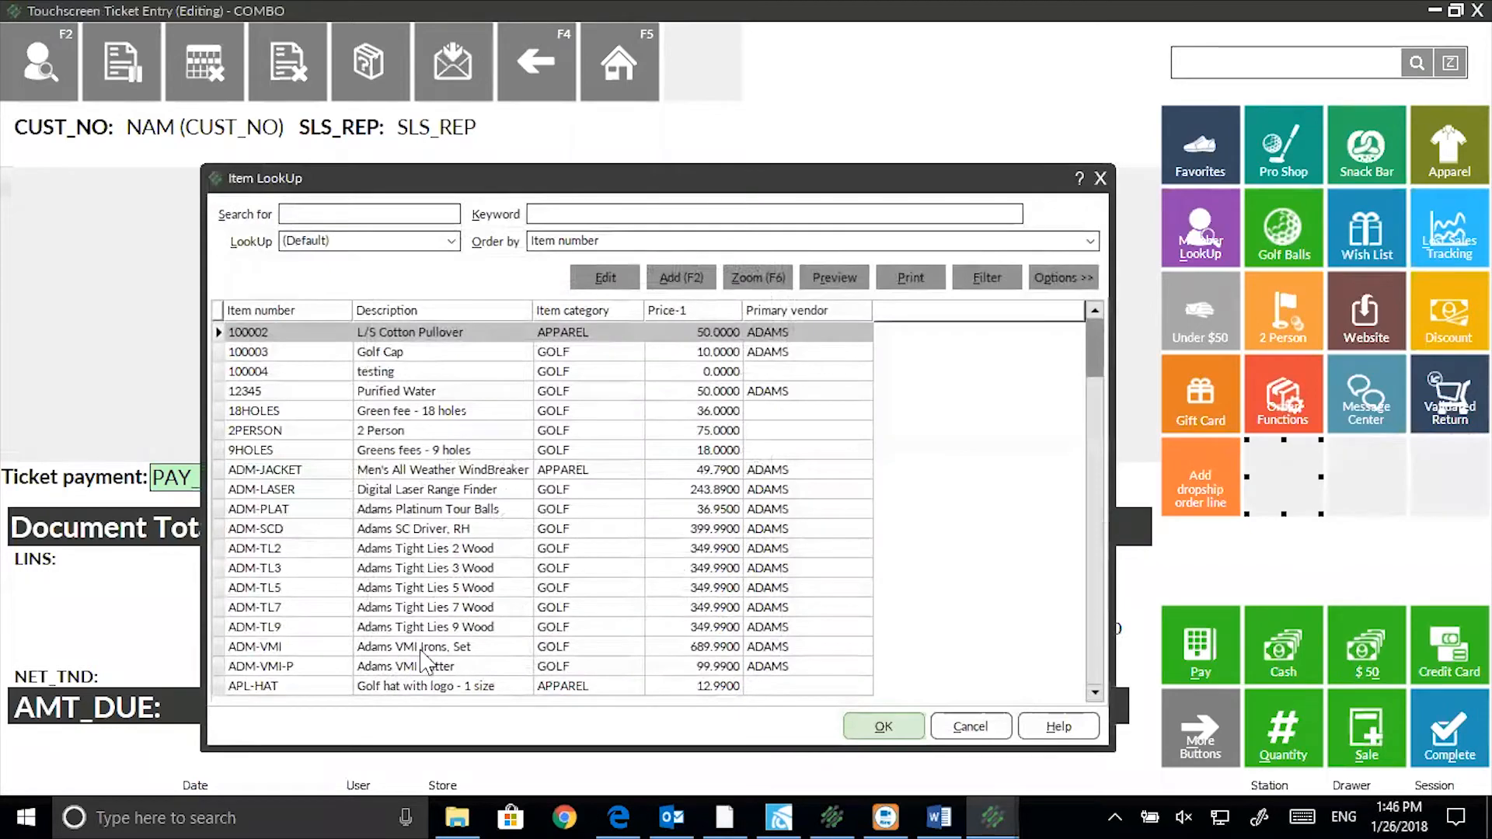
click(408, 392)
click(863, 727)
drag(538, 360, 35, 315)
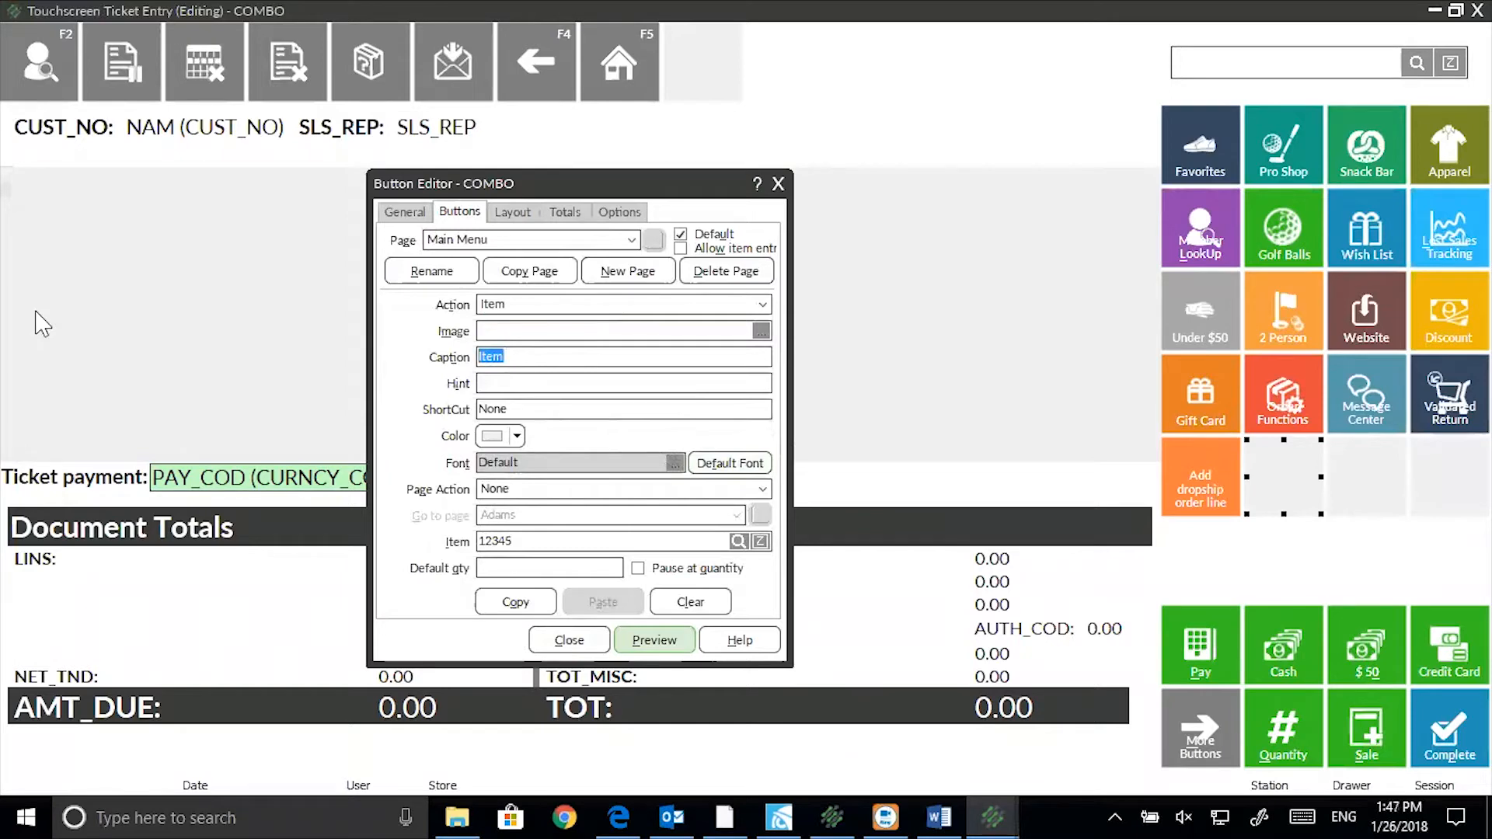
text(Purified Water)
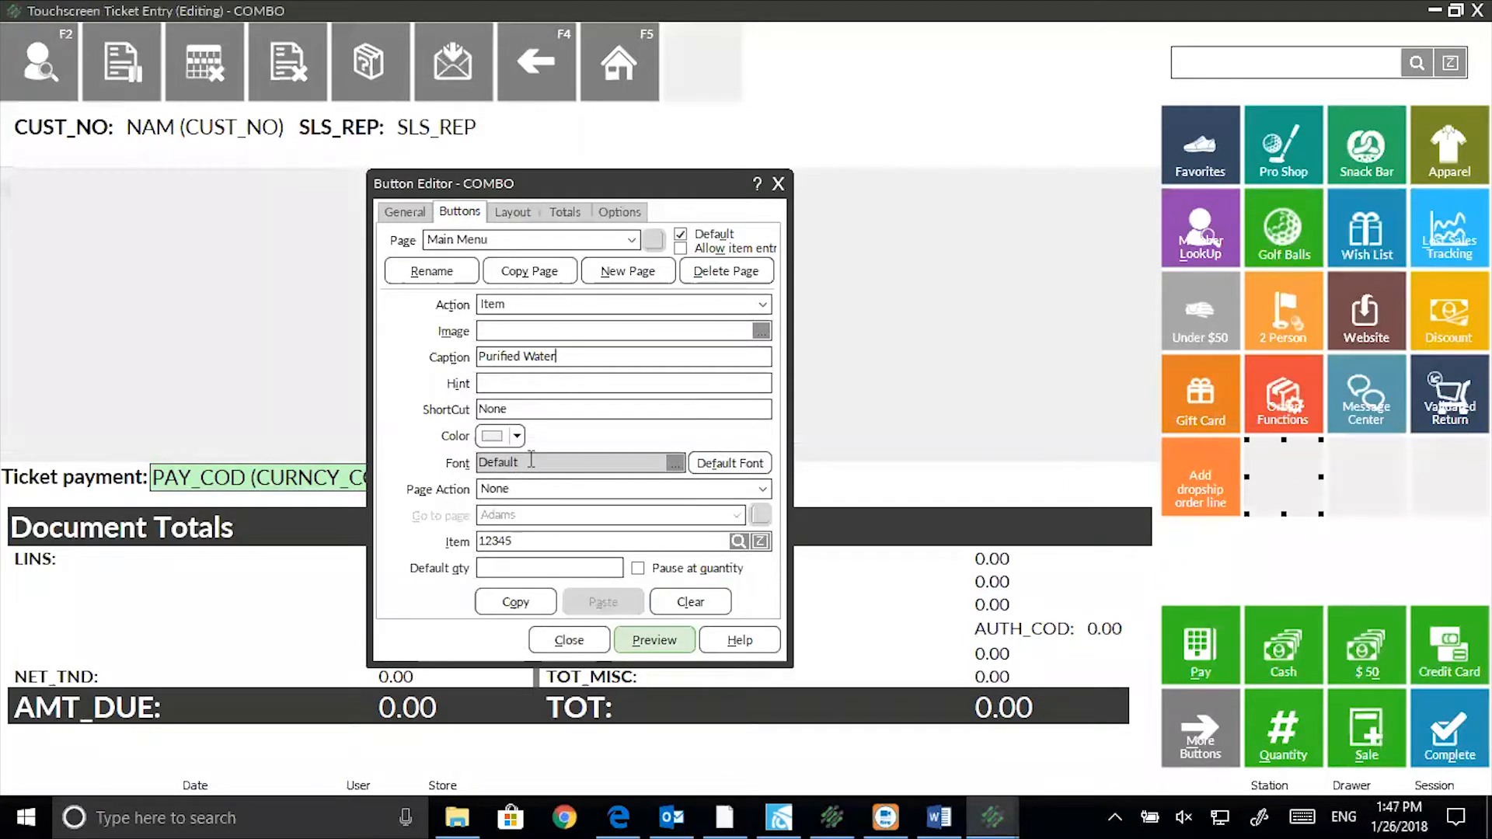
Color the Purified Water button with a custom light green, RGB 106, 255, 106, and preview it in the layout
click(517, 436)
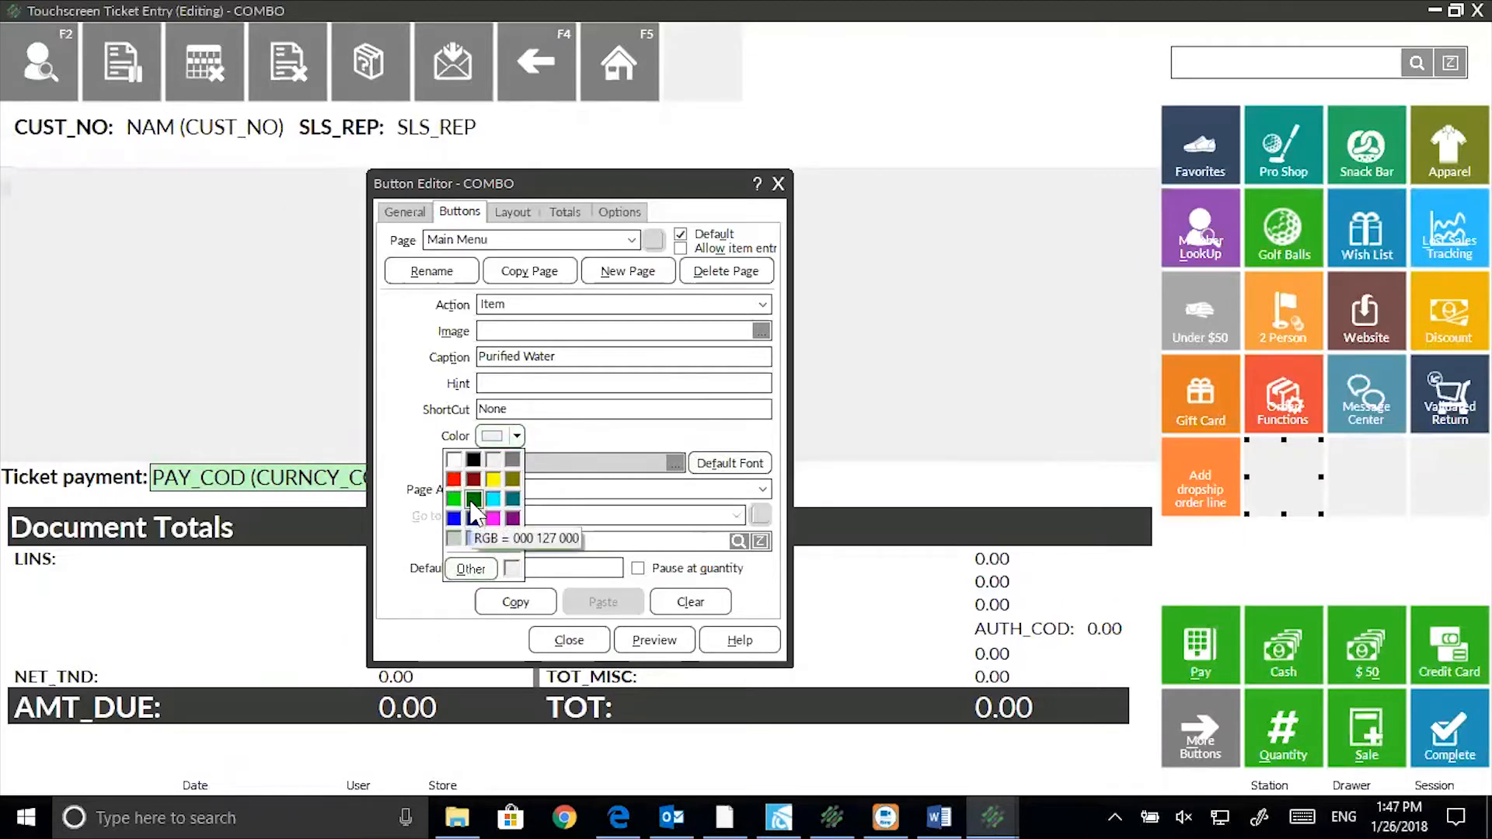
click(473, 571)
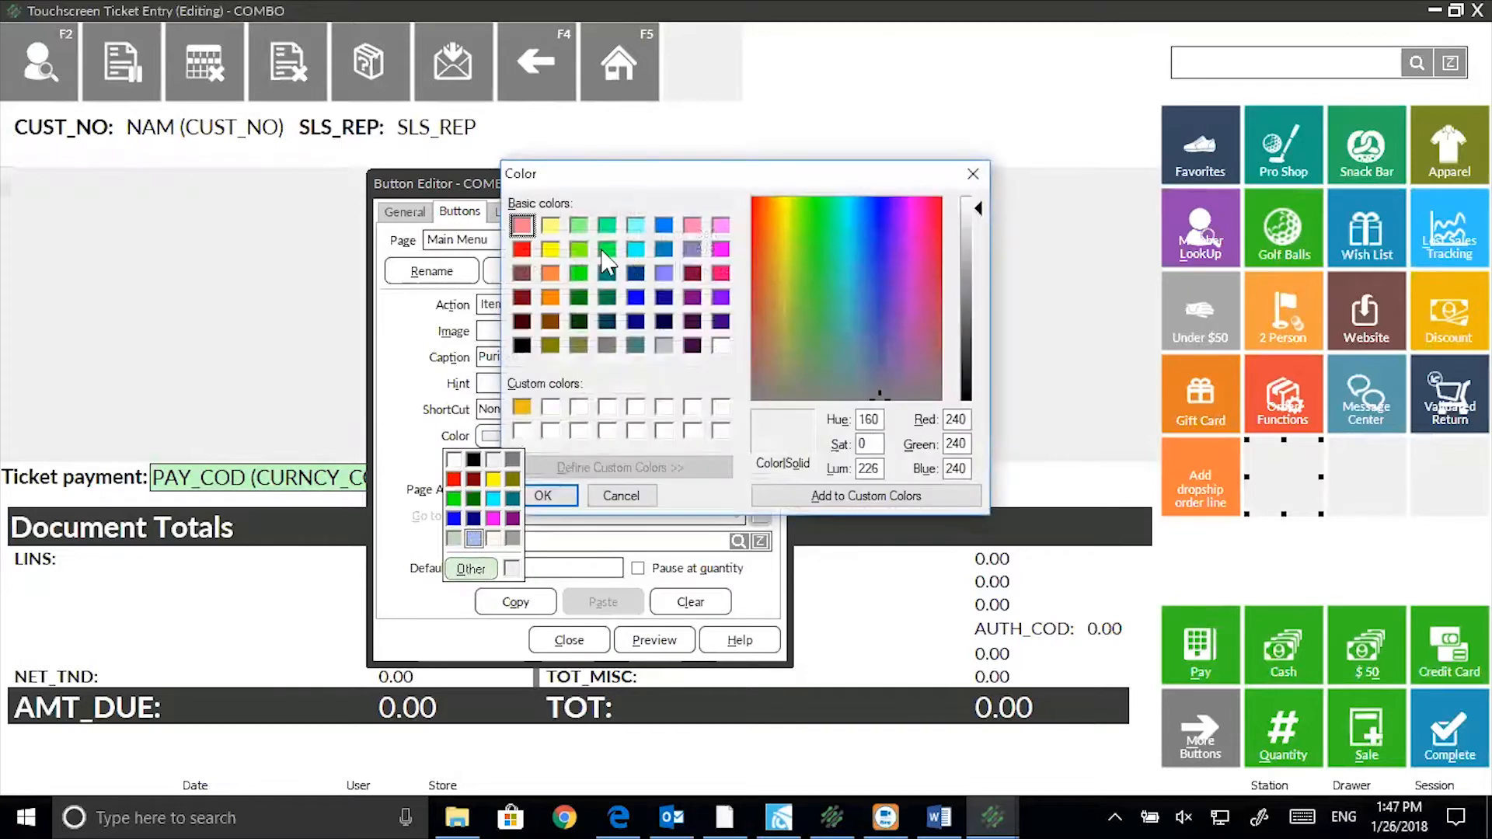
click(581, 274)
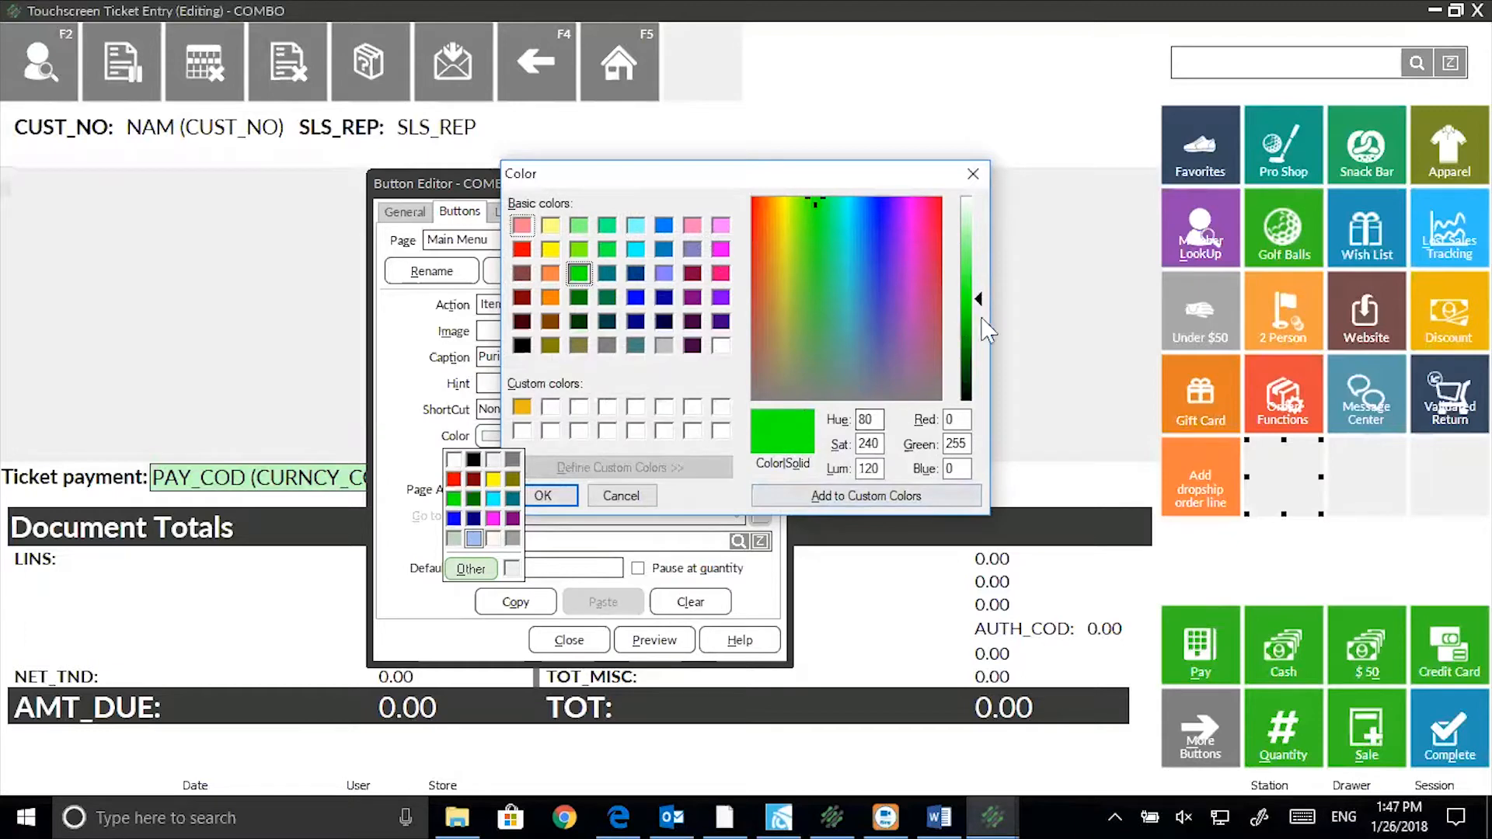
drag(981, 299, 978, 256)
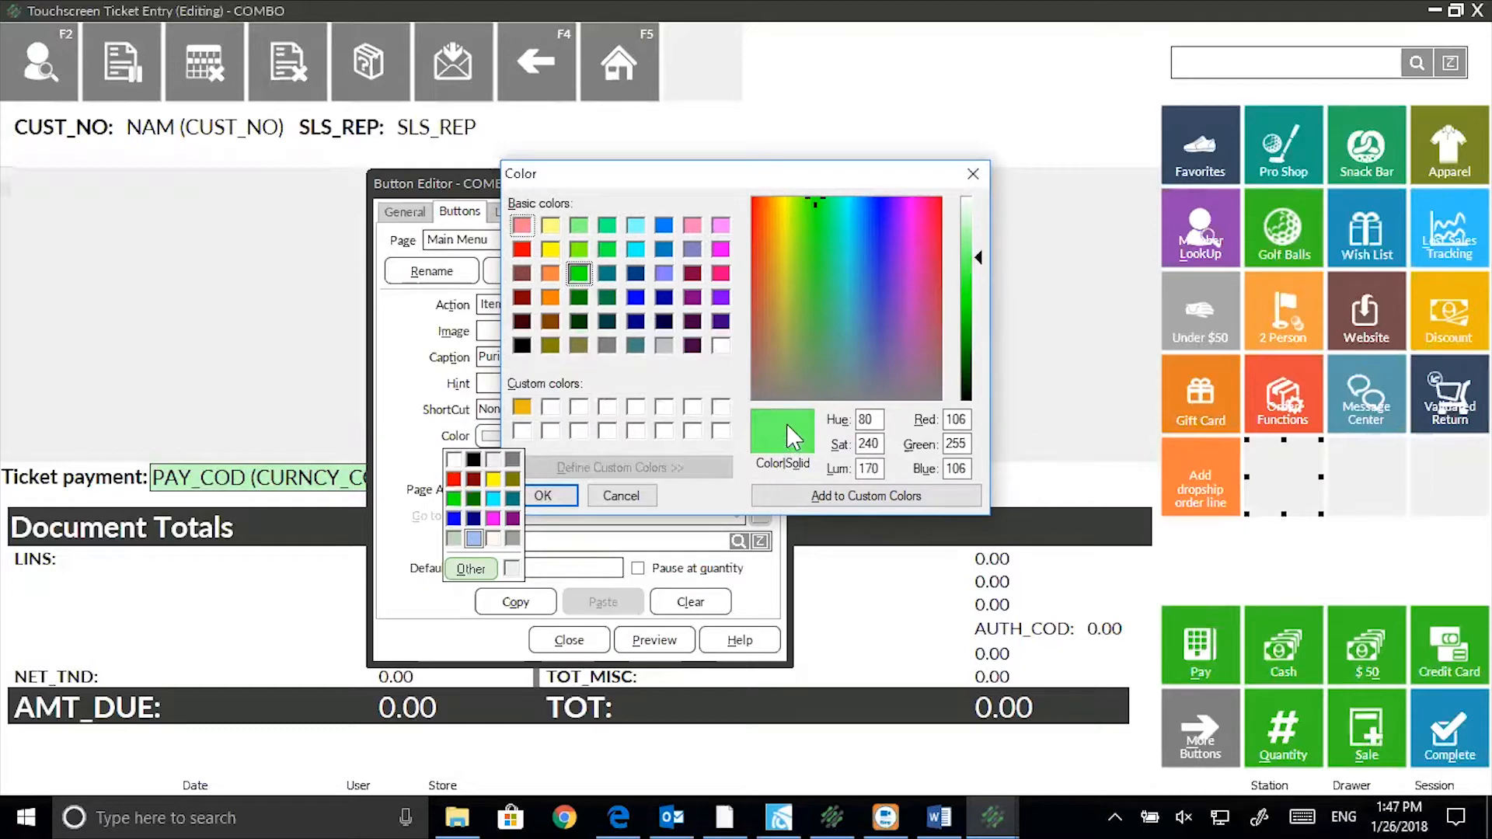
click(824, 499)
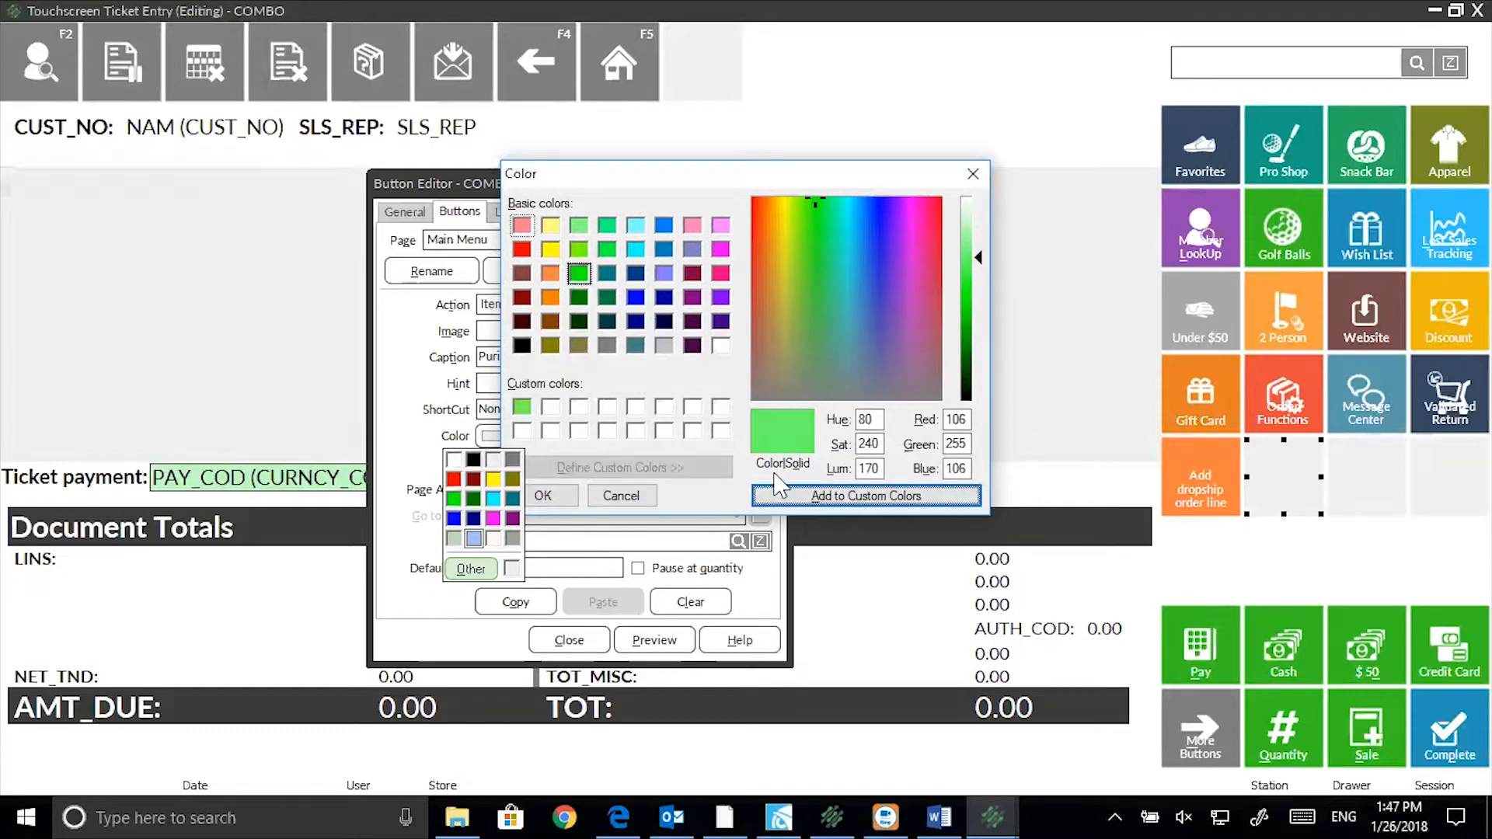
click(561, 497)
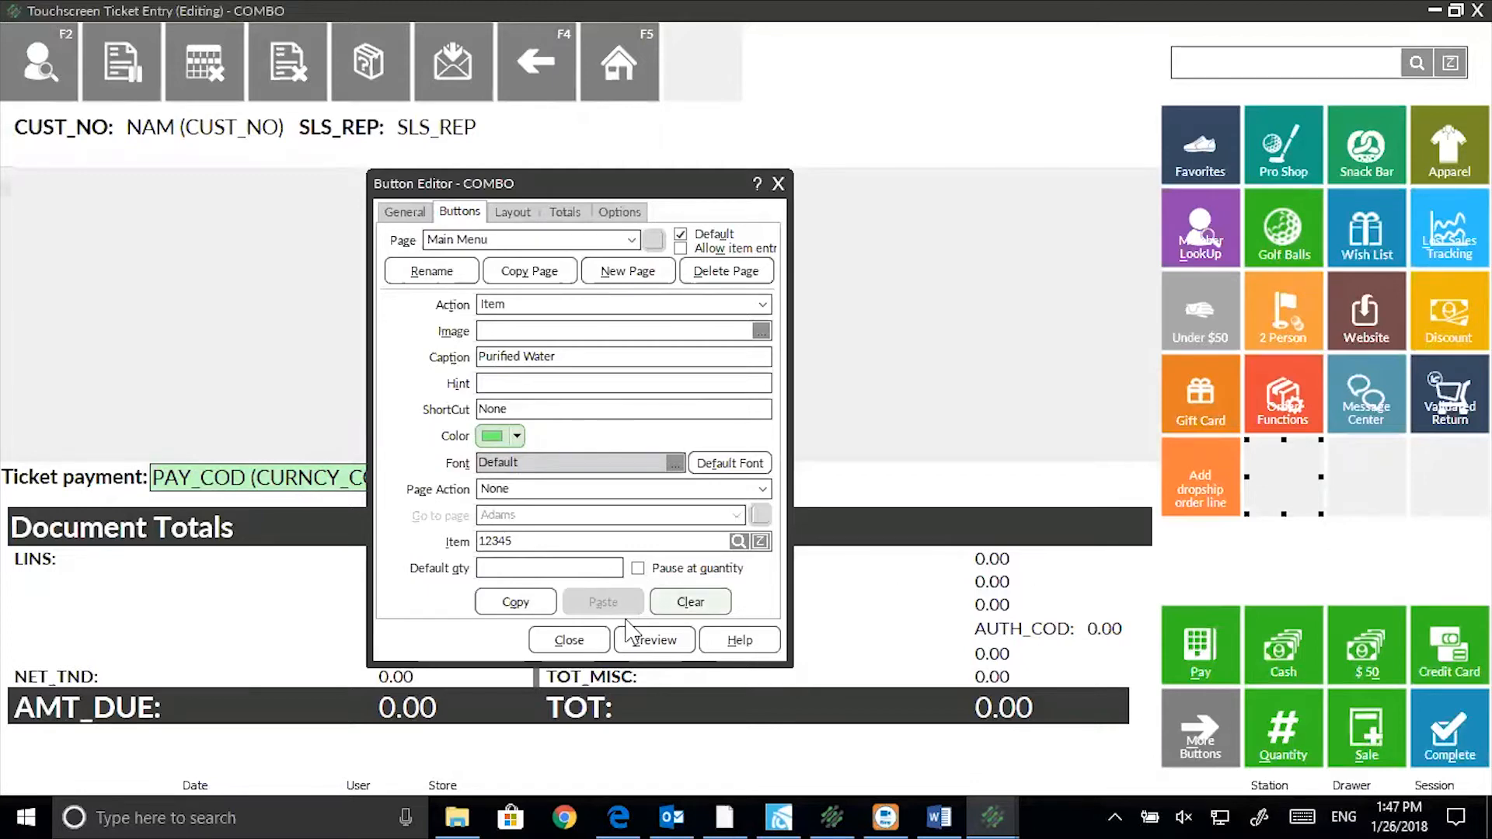
click(656, 640)
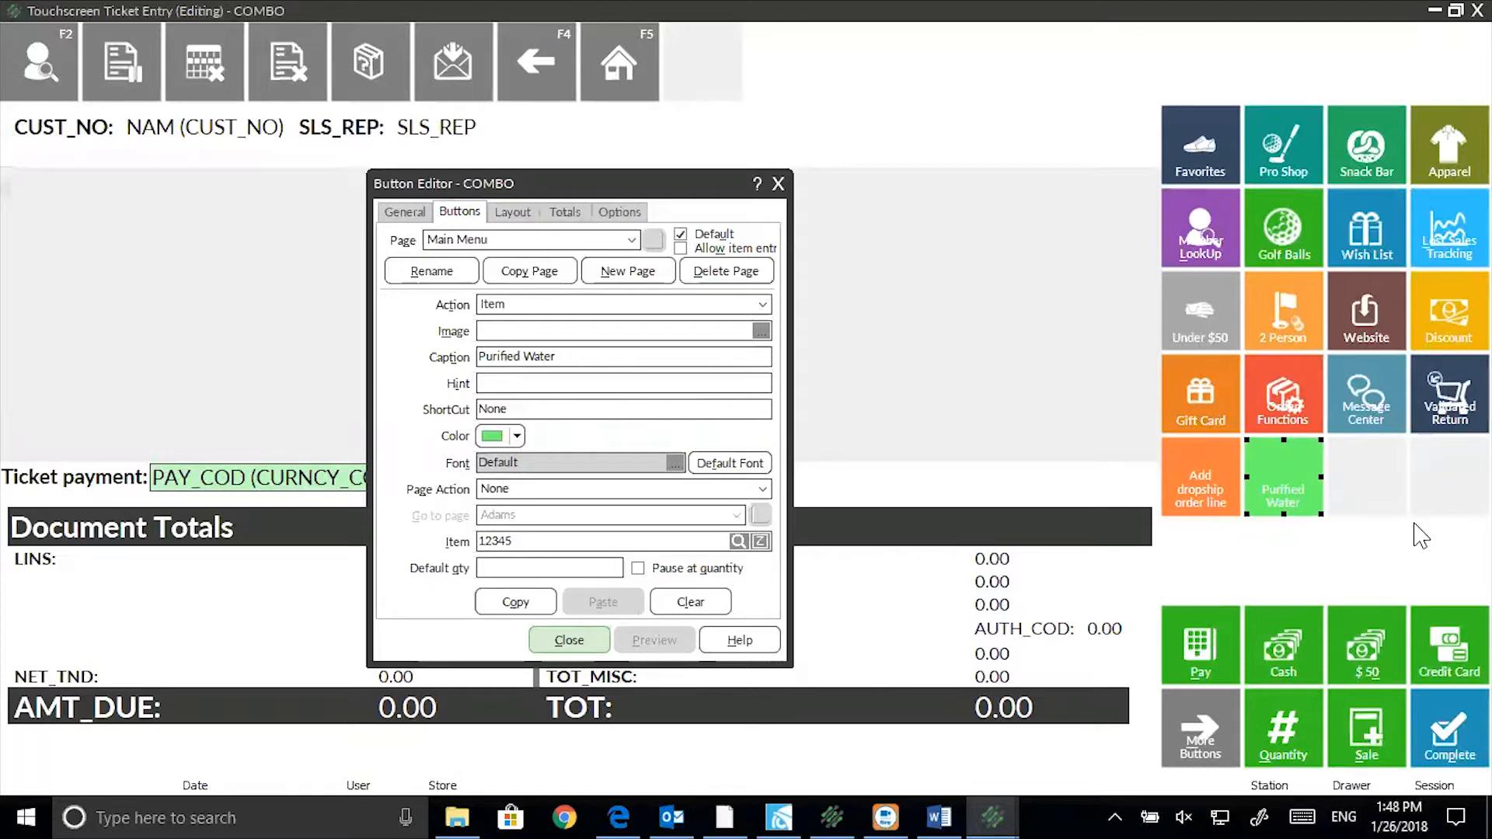
Create a new button page named Golf Clubs and return to the Main Menu page
click(652, 278)
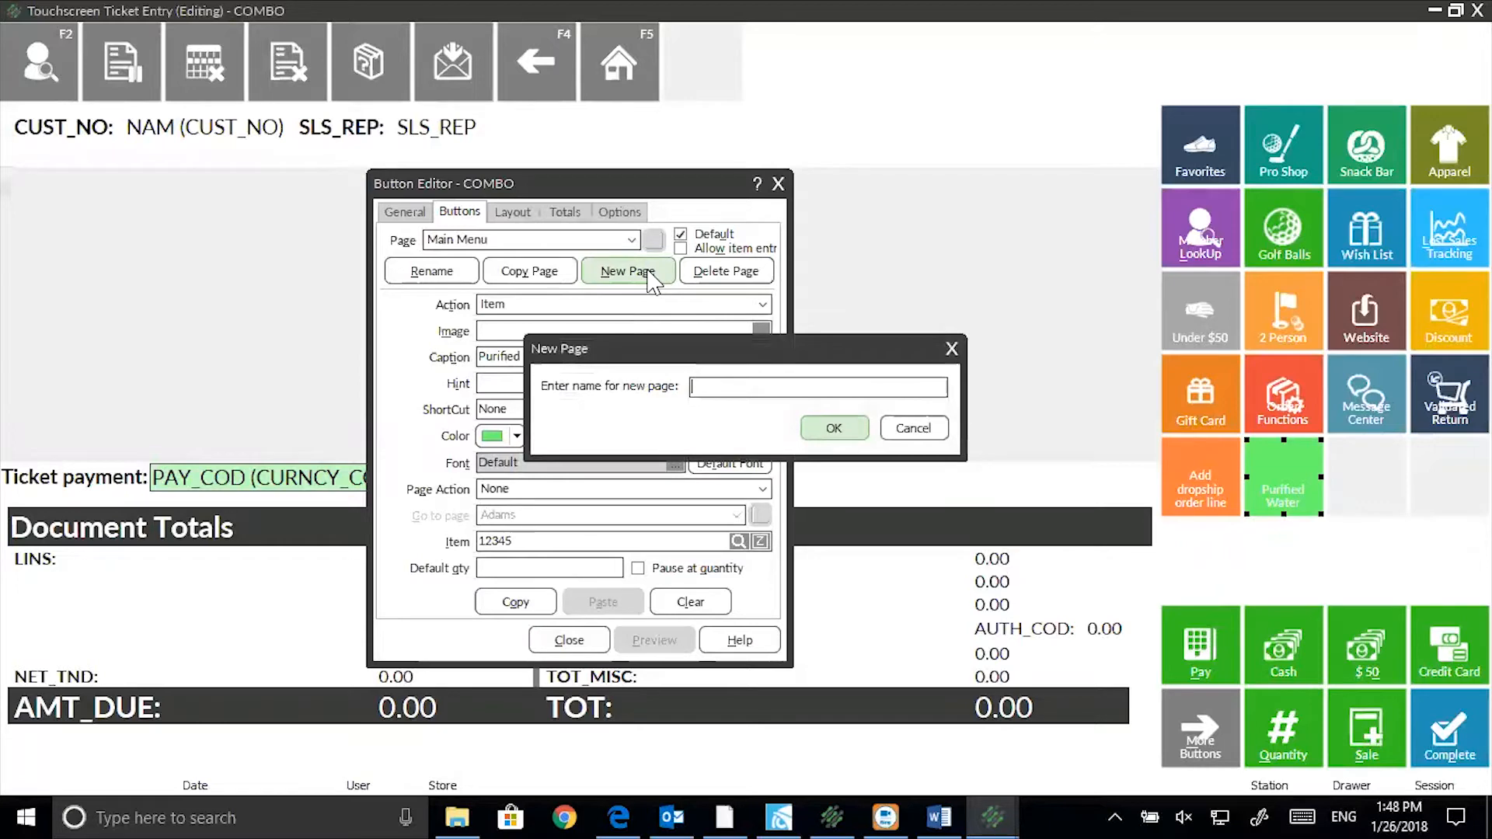
text(Golf Clubs)
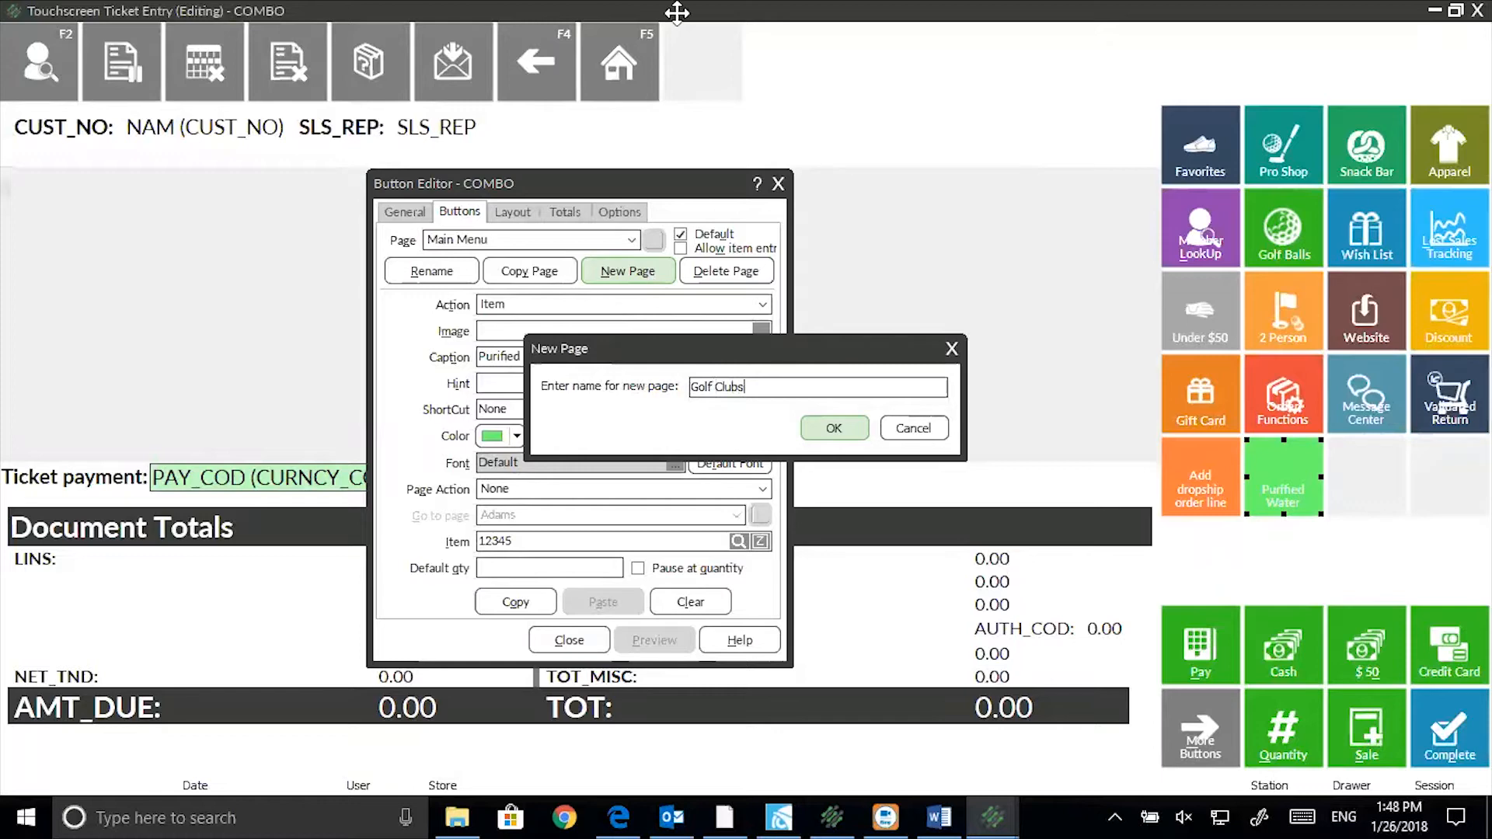
click(829, 428)
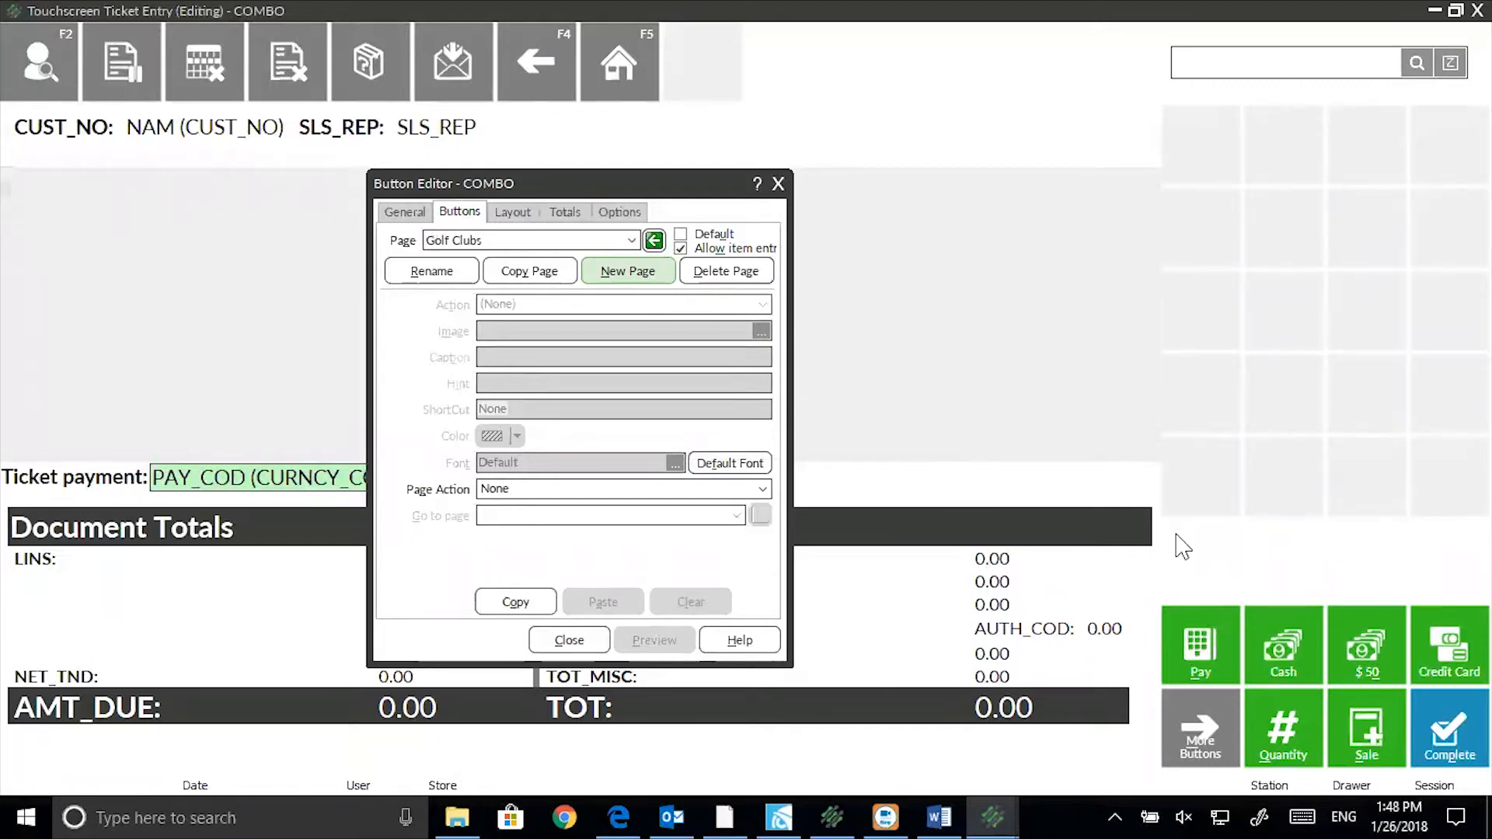
click(654, 242)
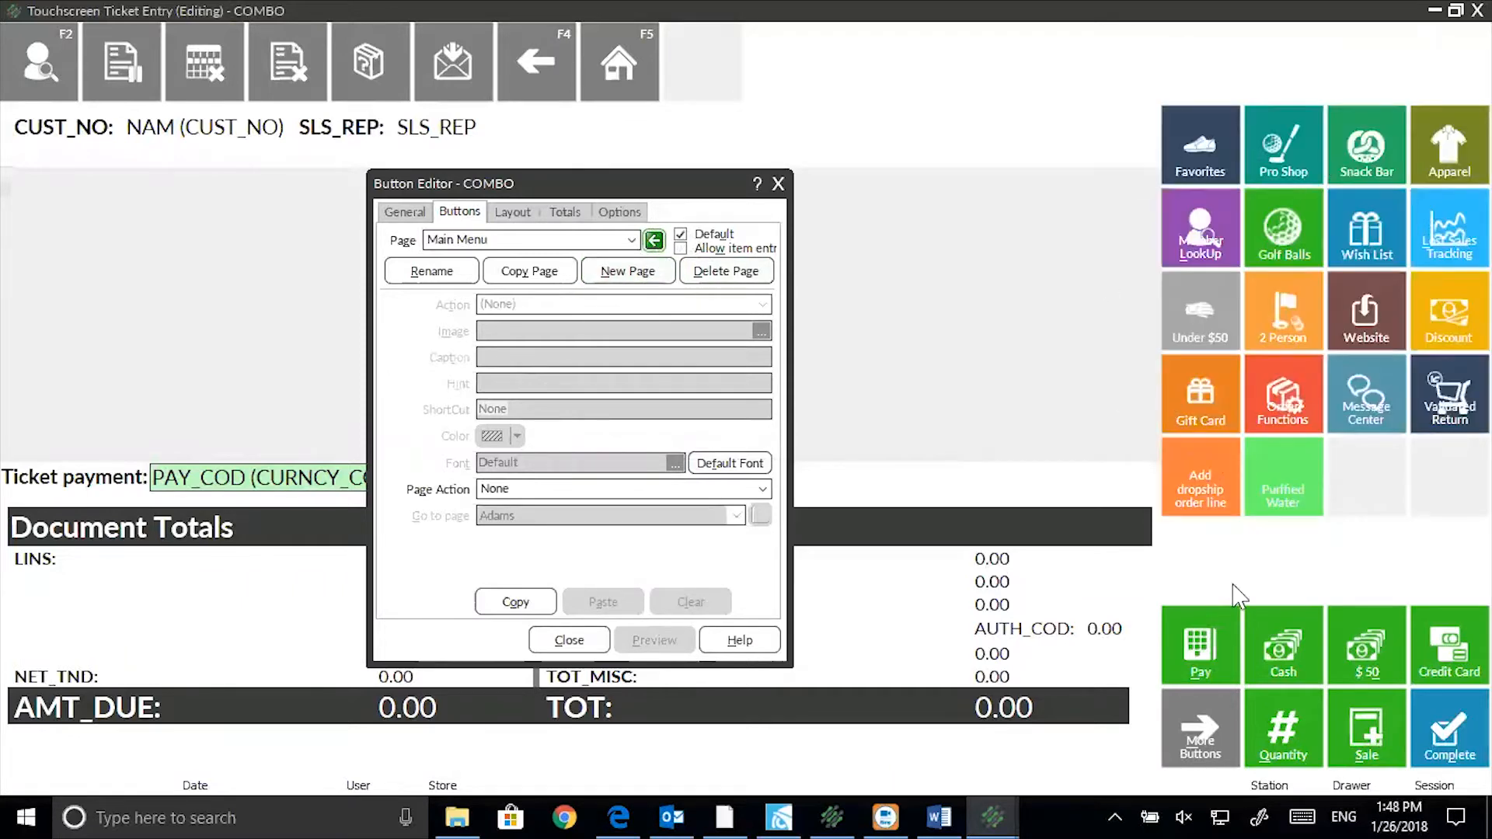
Assign the Button page action to the empty button beside Purified Water and caption it Golf Clubs
click(1357, 480)
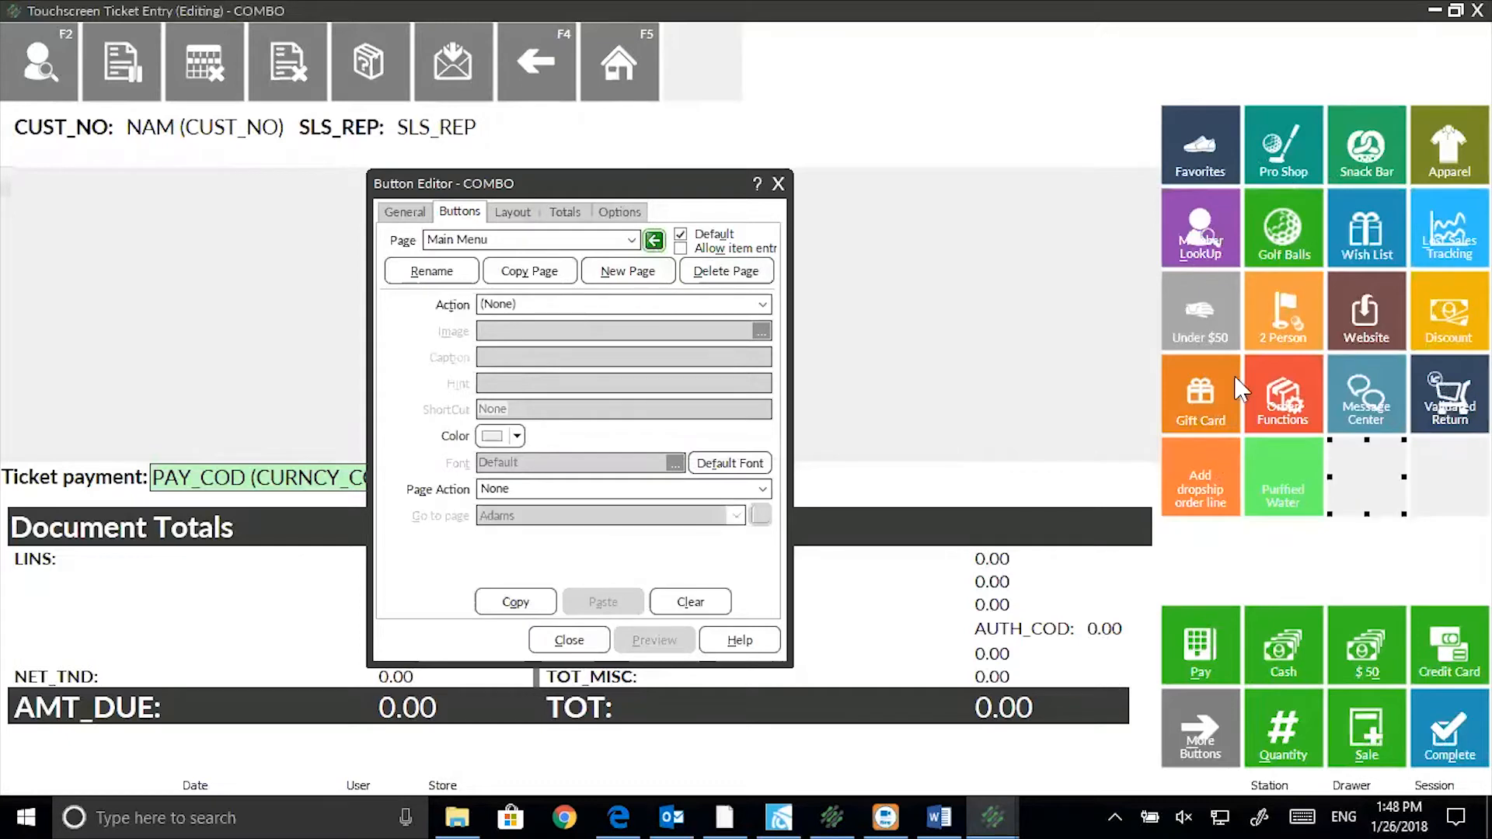
click(762, 306)
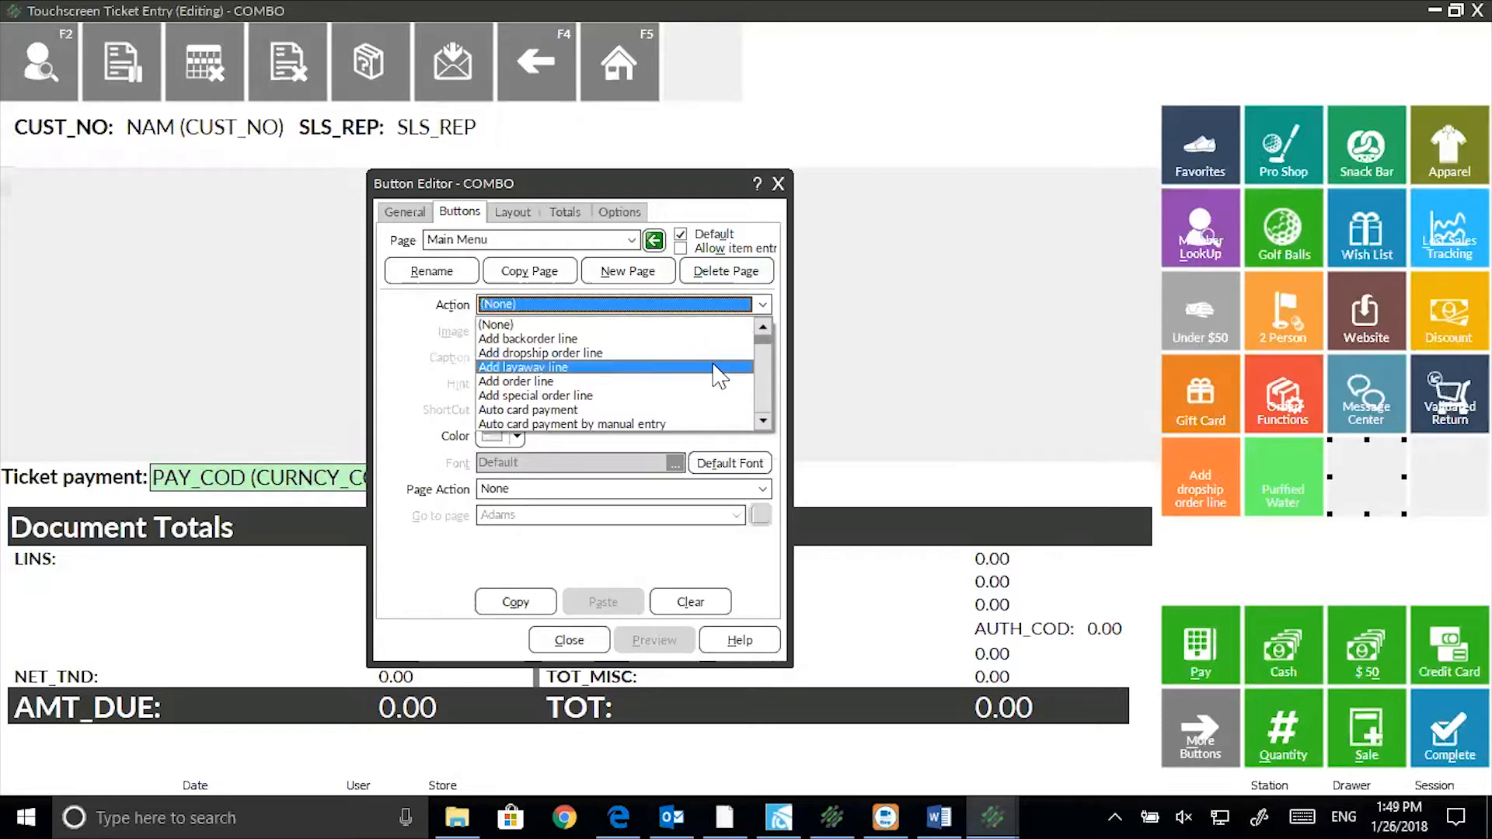
click(580, 409)
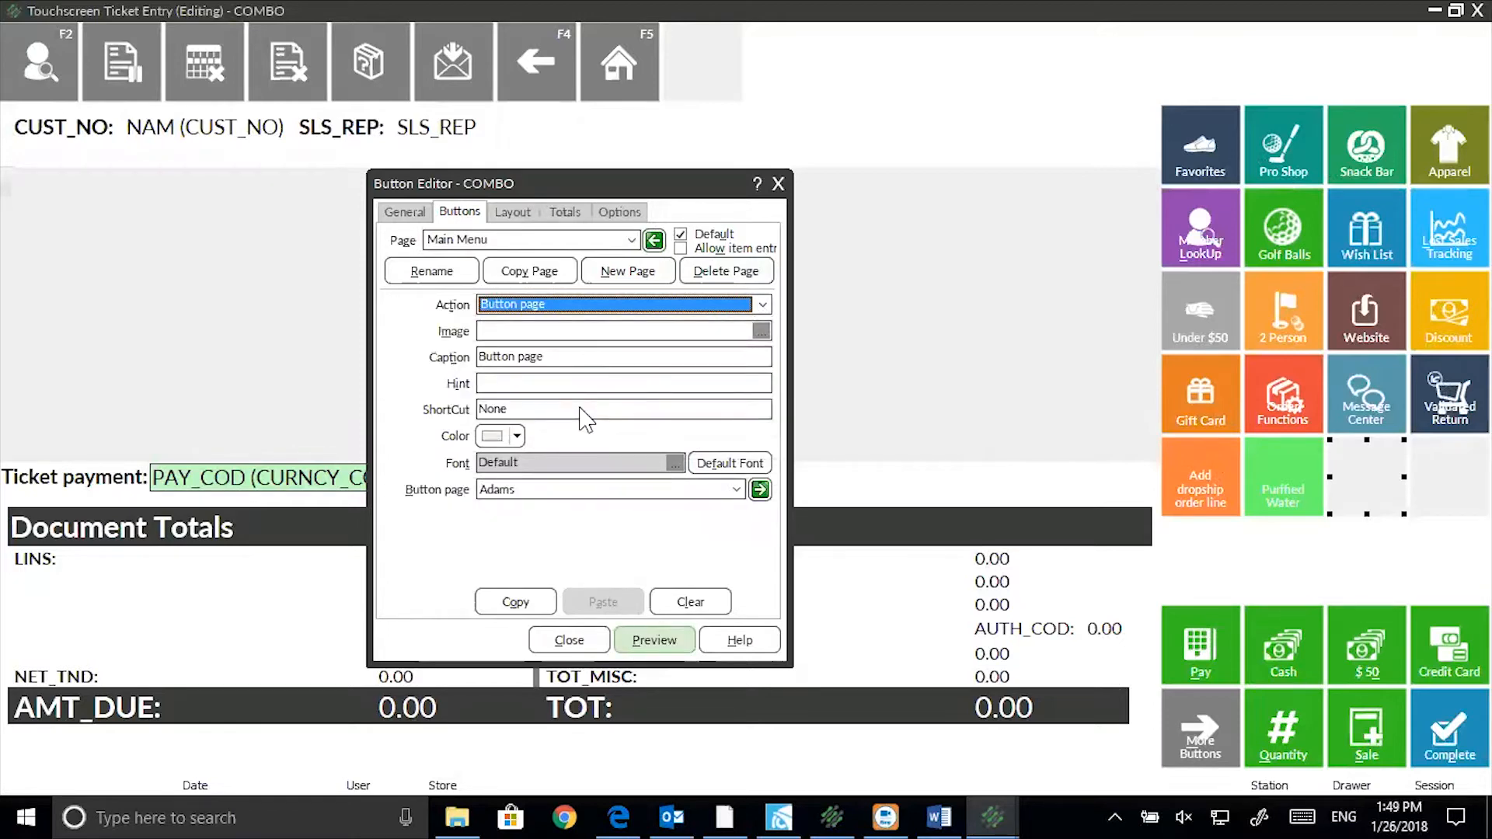
click(573, 359)
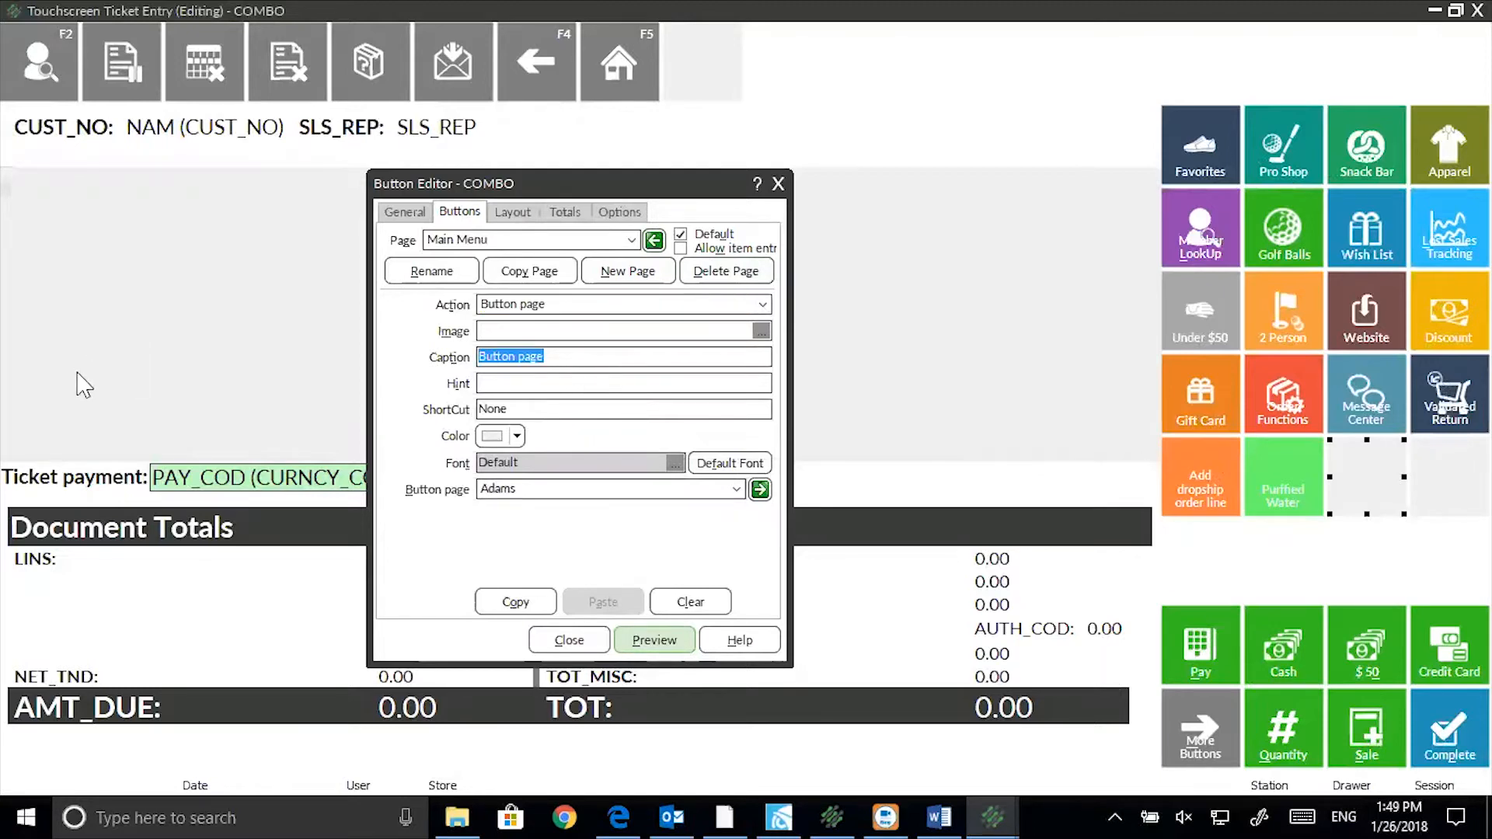
text(Golf Clubs)
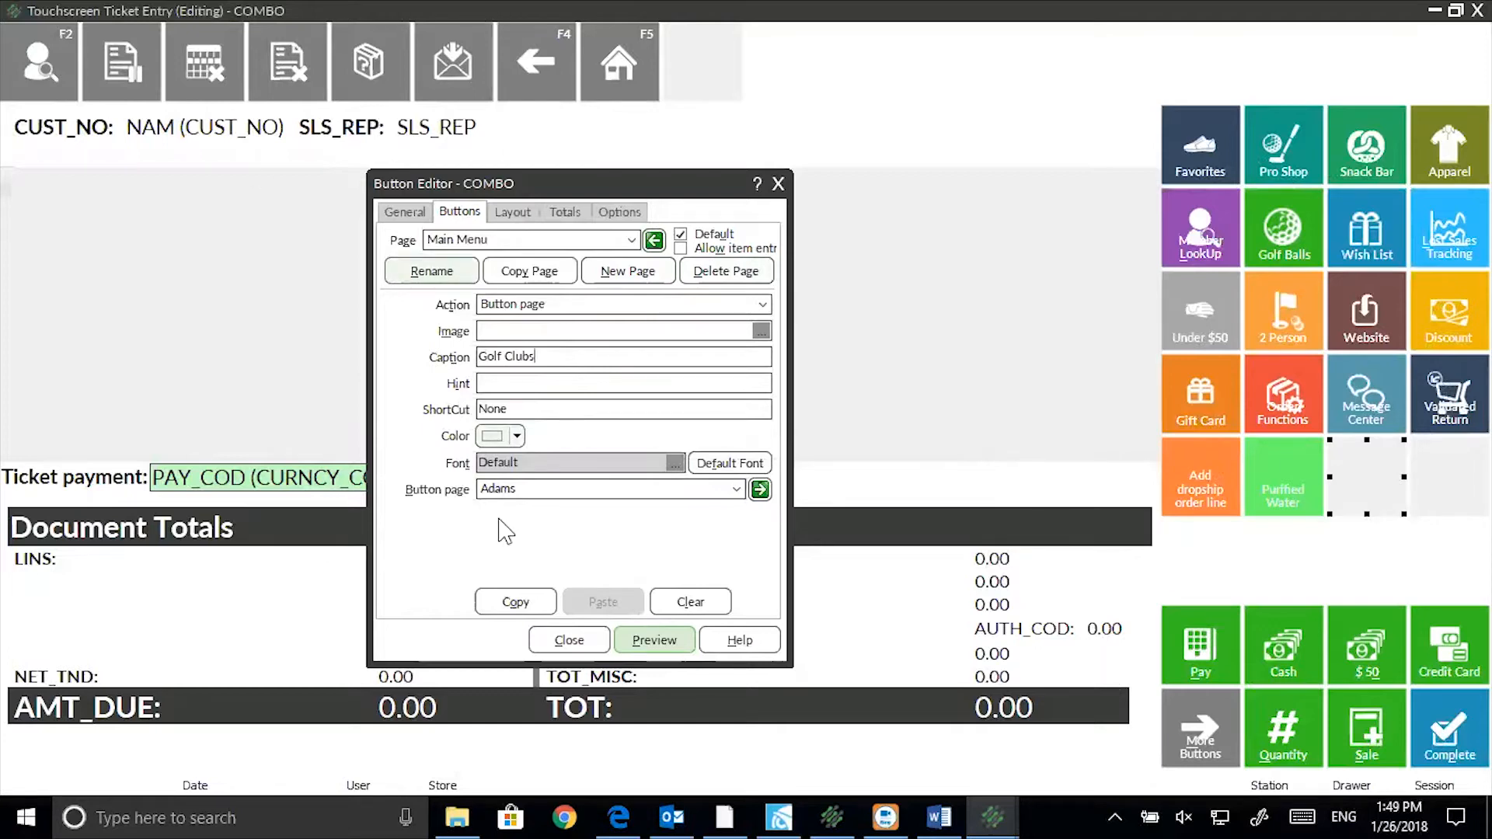
Link the new Main Menu button to the Golf Clubs button page
click(737, 489)
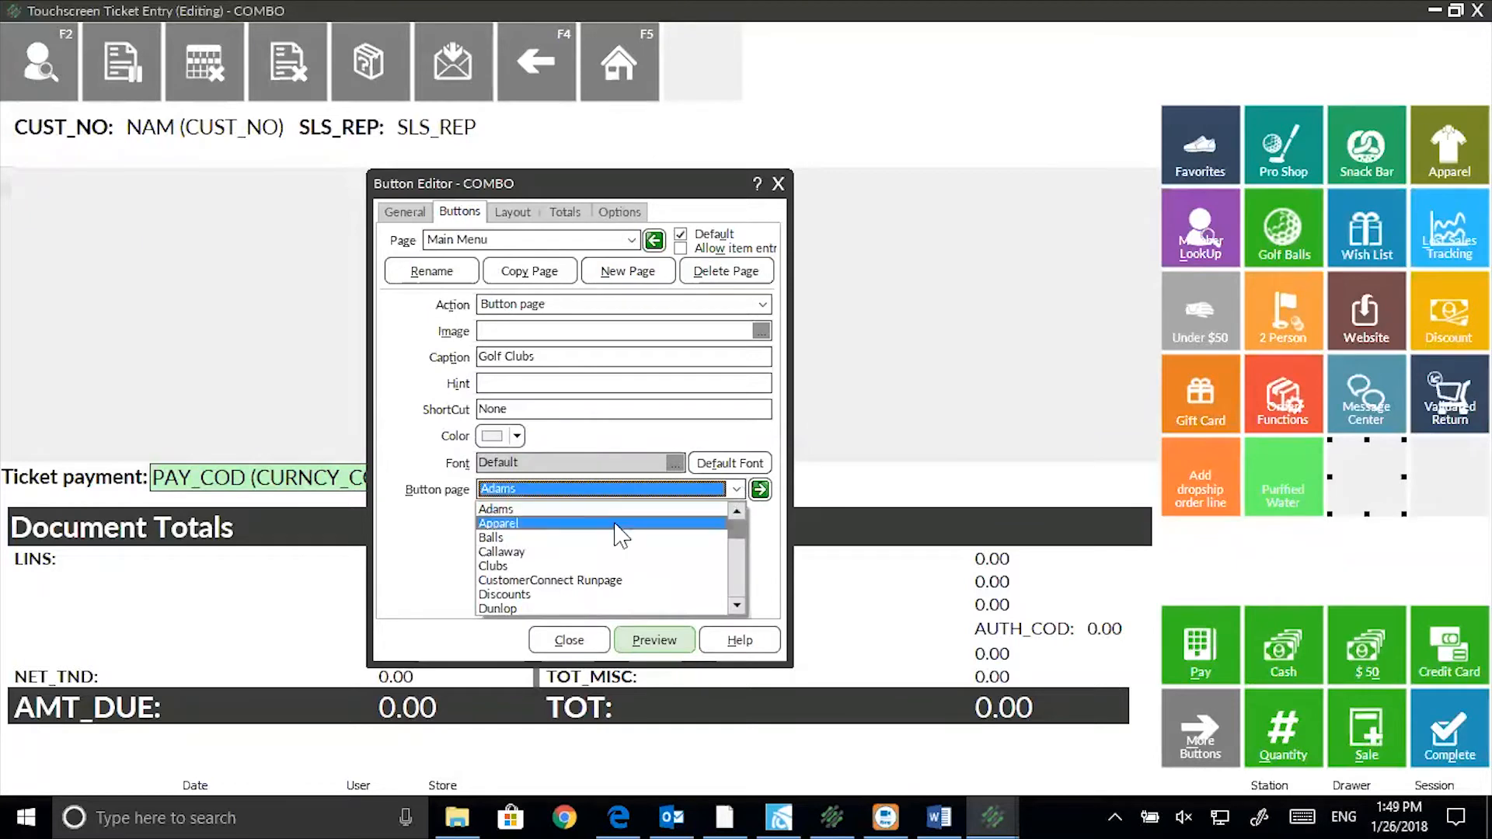
scroll(624, 553, down, 2)
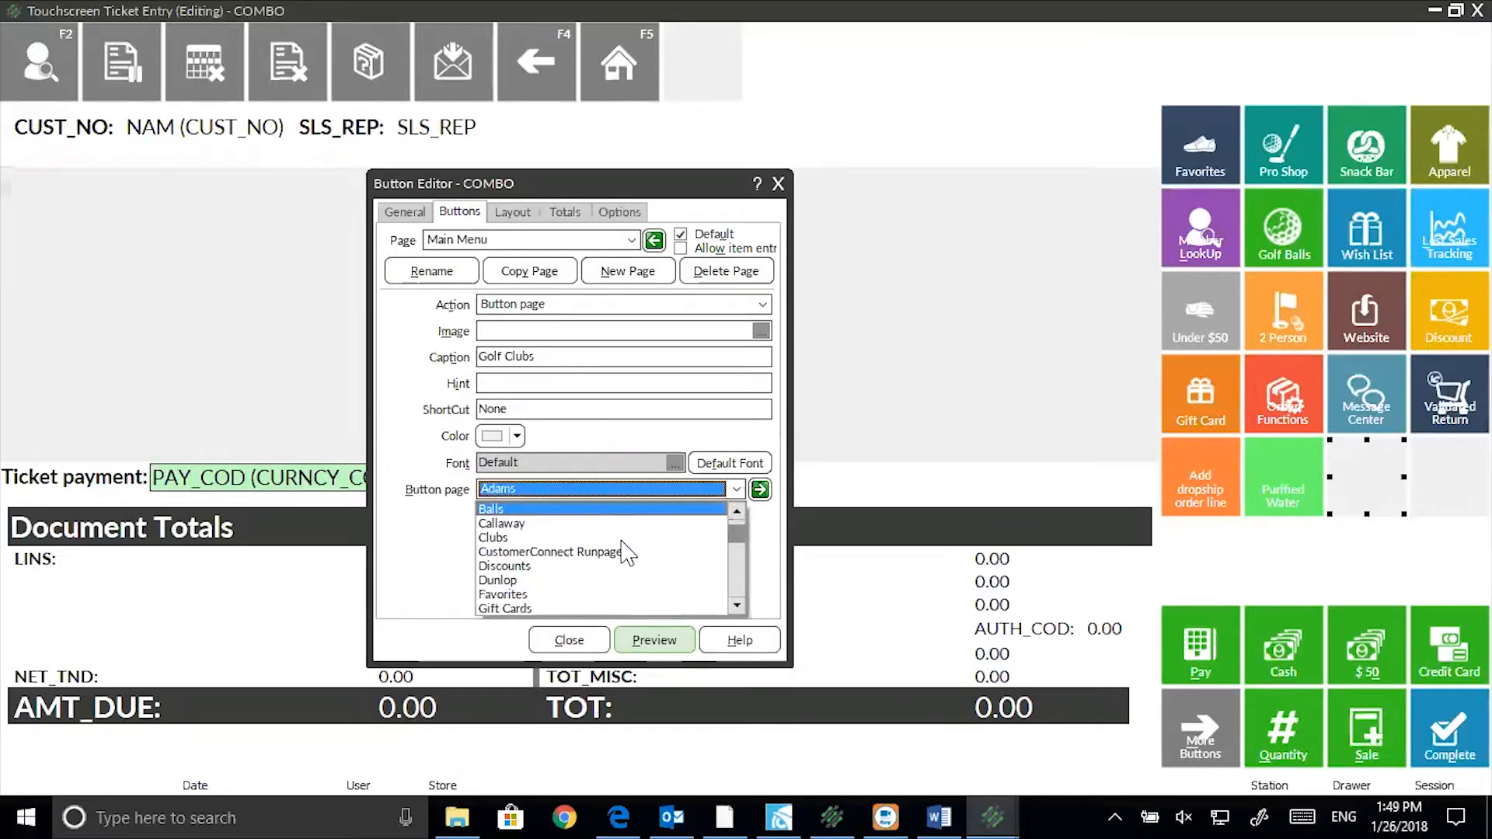
scroll(559, 548, down, 1)
click(537, 609)
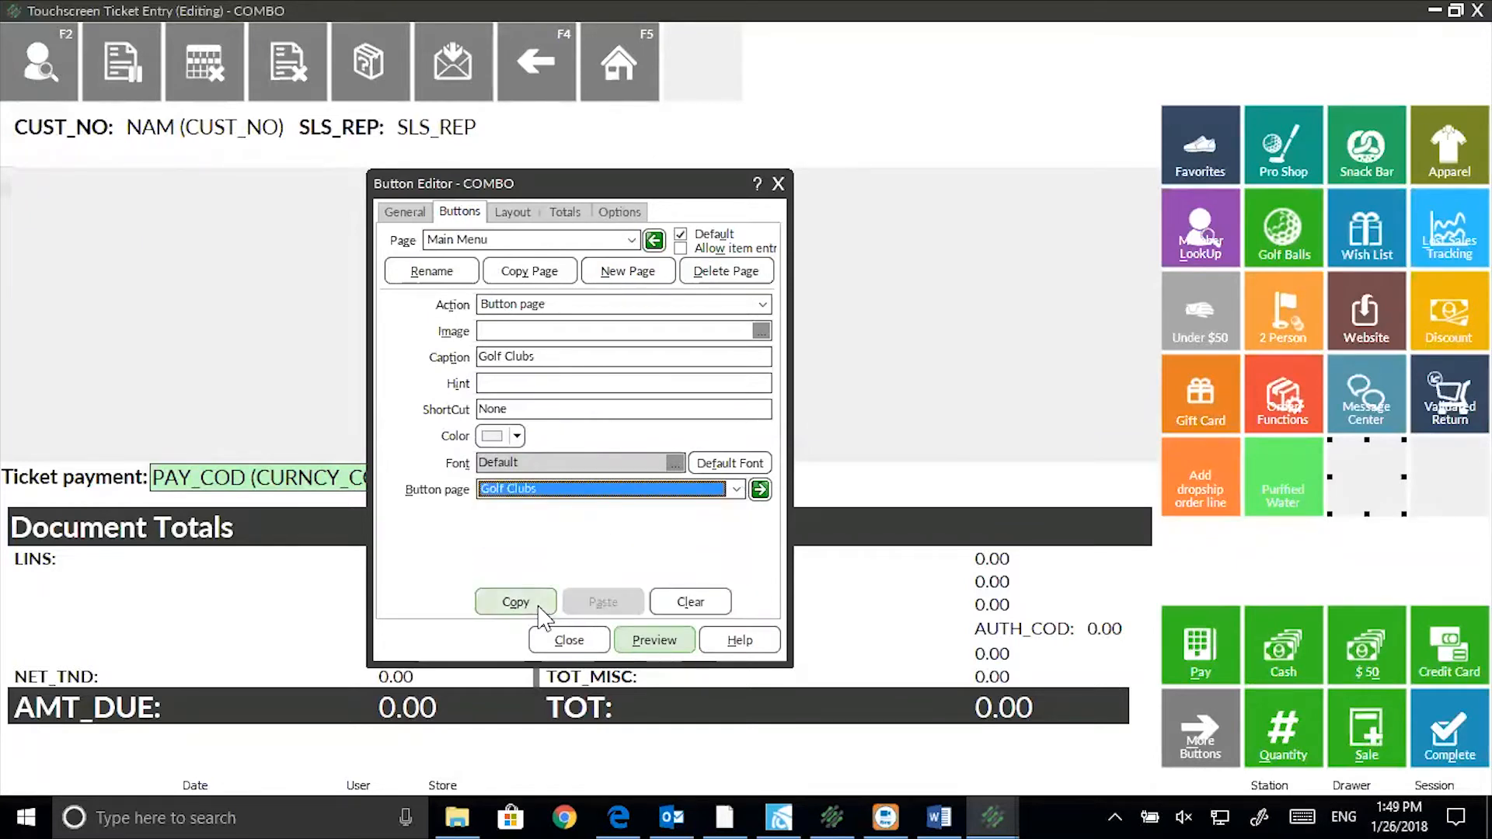
Color the Golf Clubs button cyan and preview it in the Main Menu layout
click(517, 436)
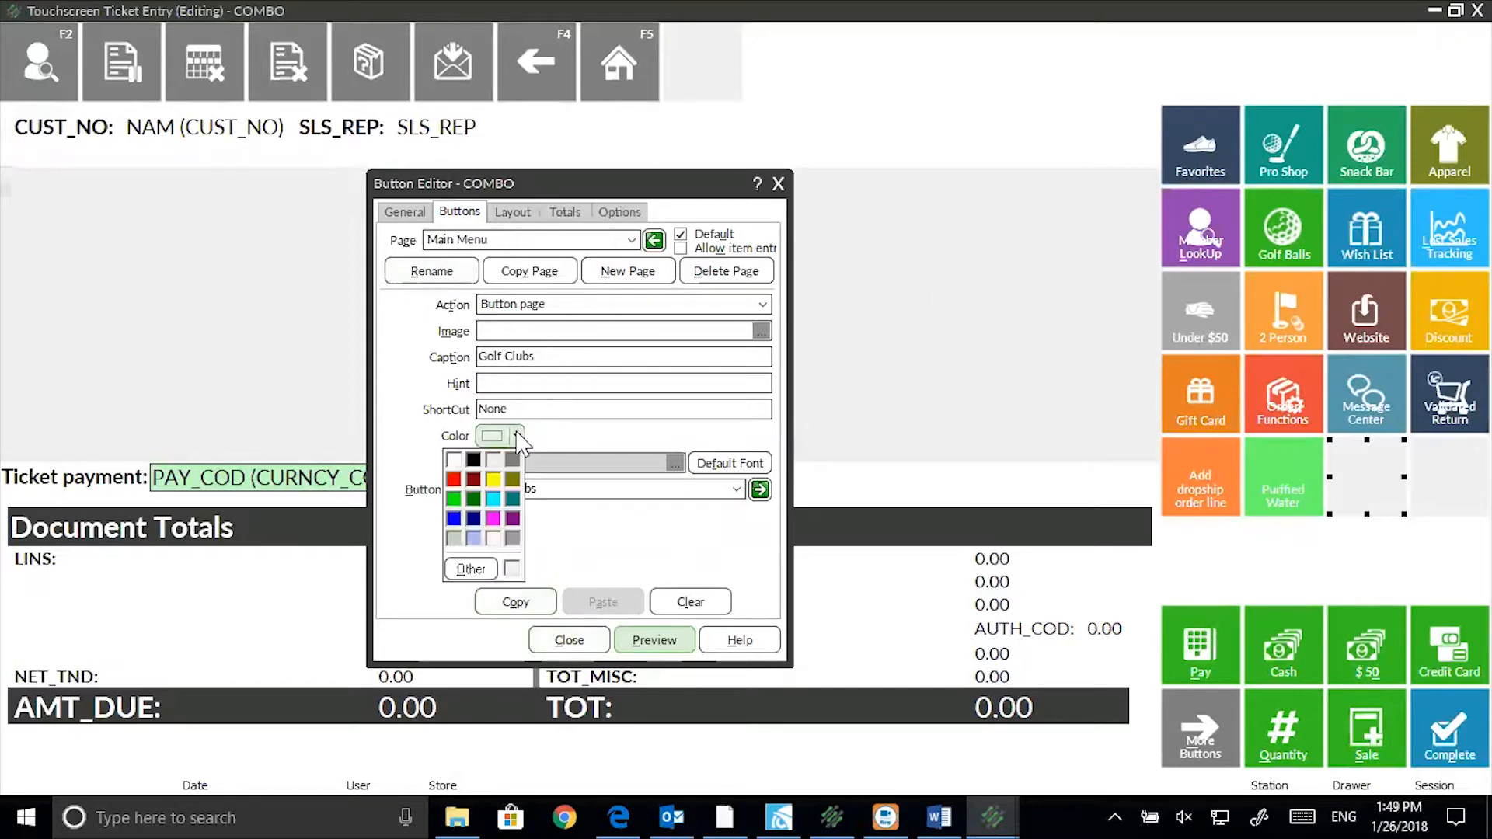
click(493, 498)
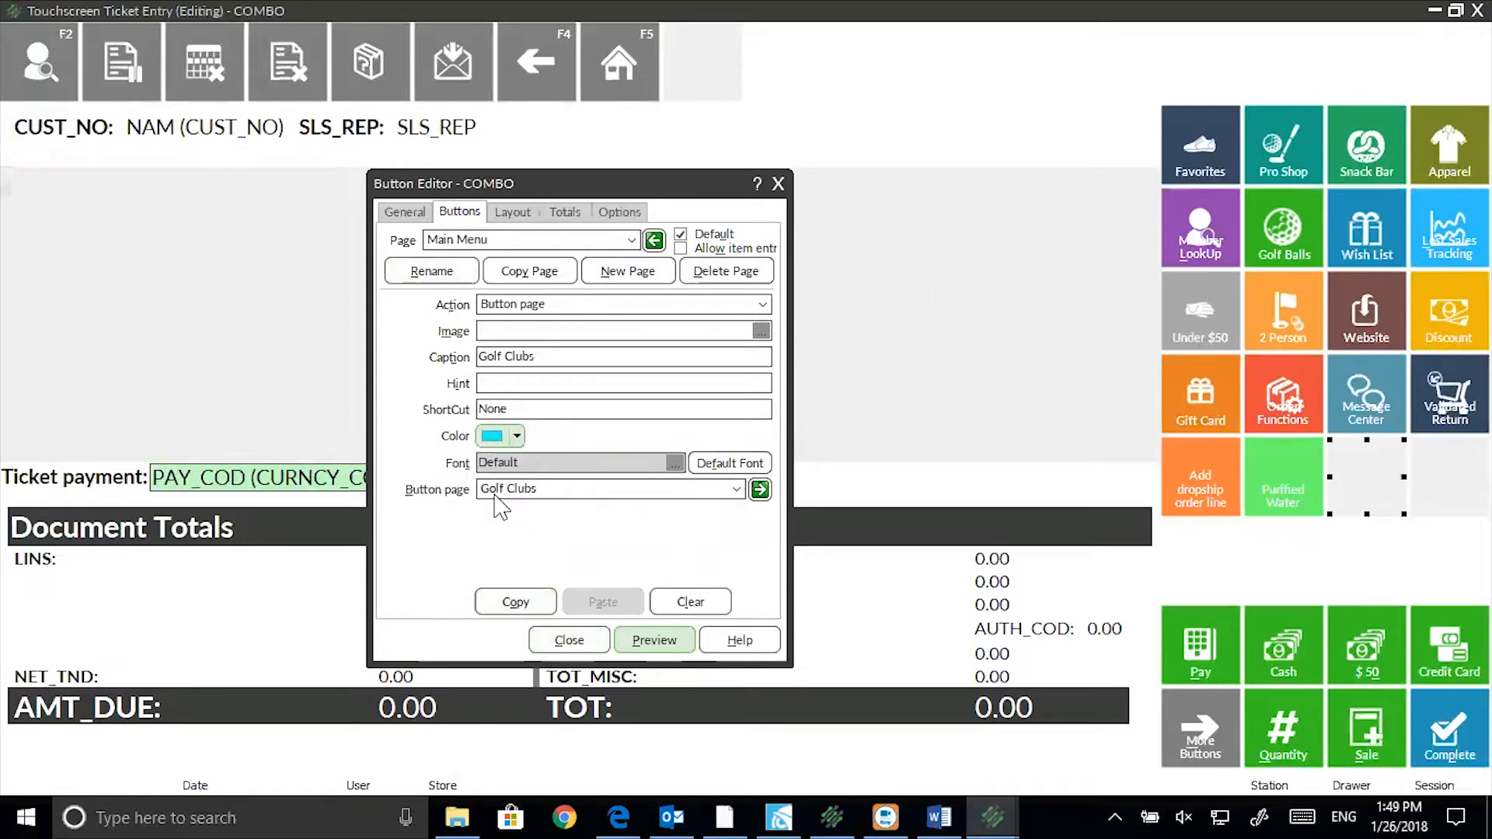
click(652, 641)
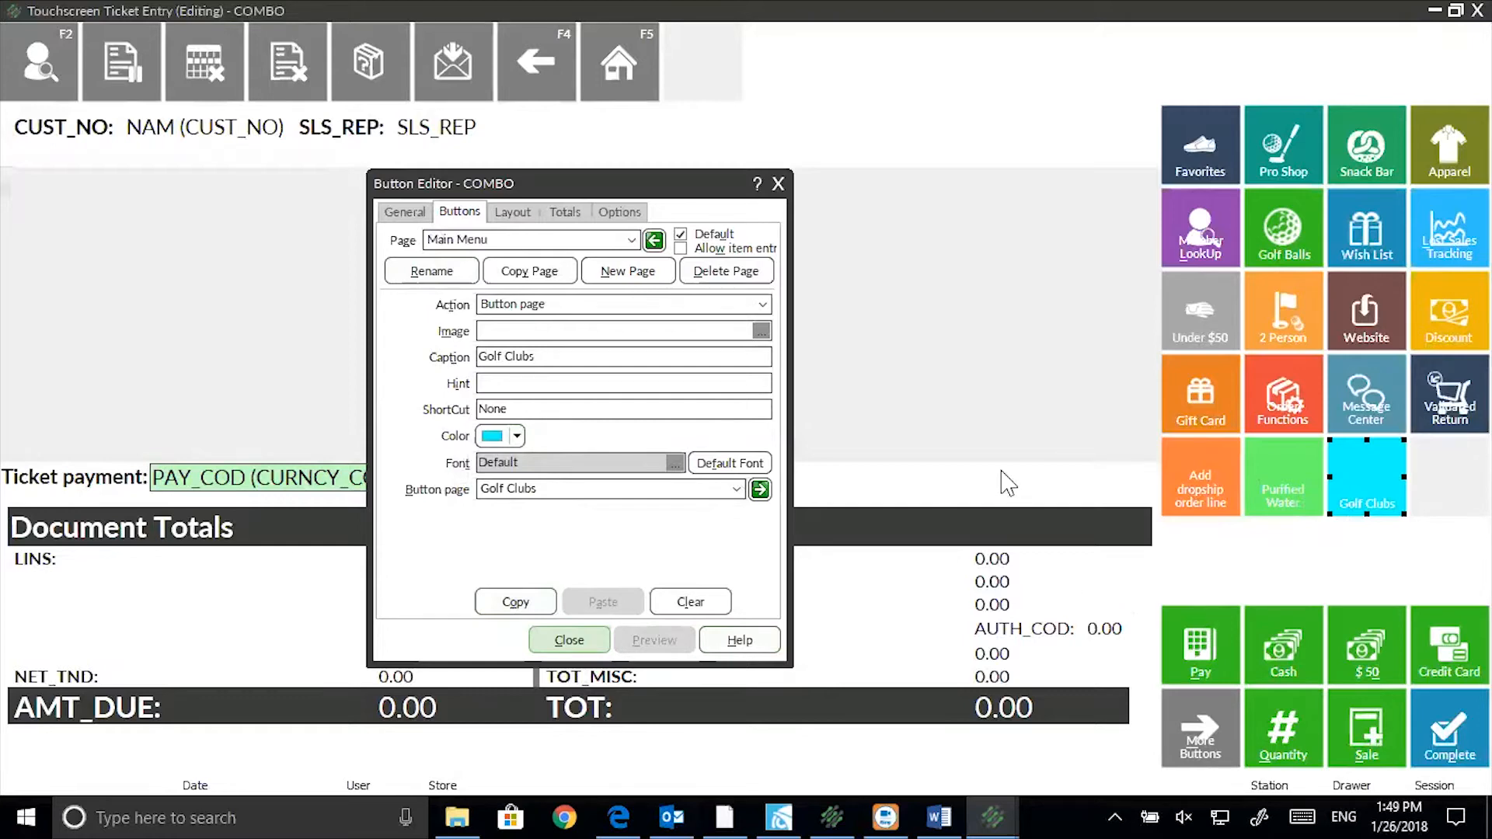
On the Golf Clubs page, assign the Item action to the first empty button and link it to item ADM-SCD
click(759, 490)
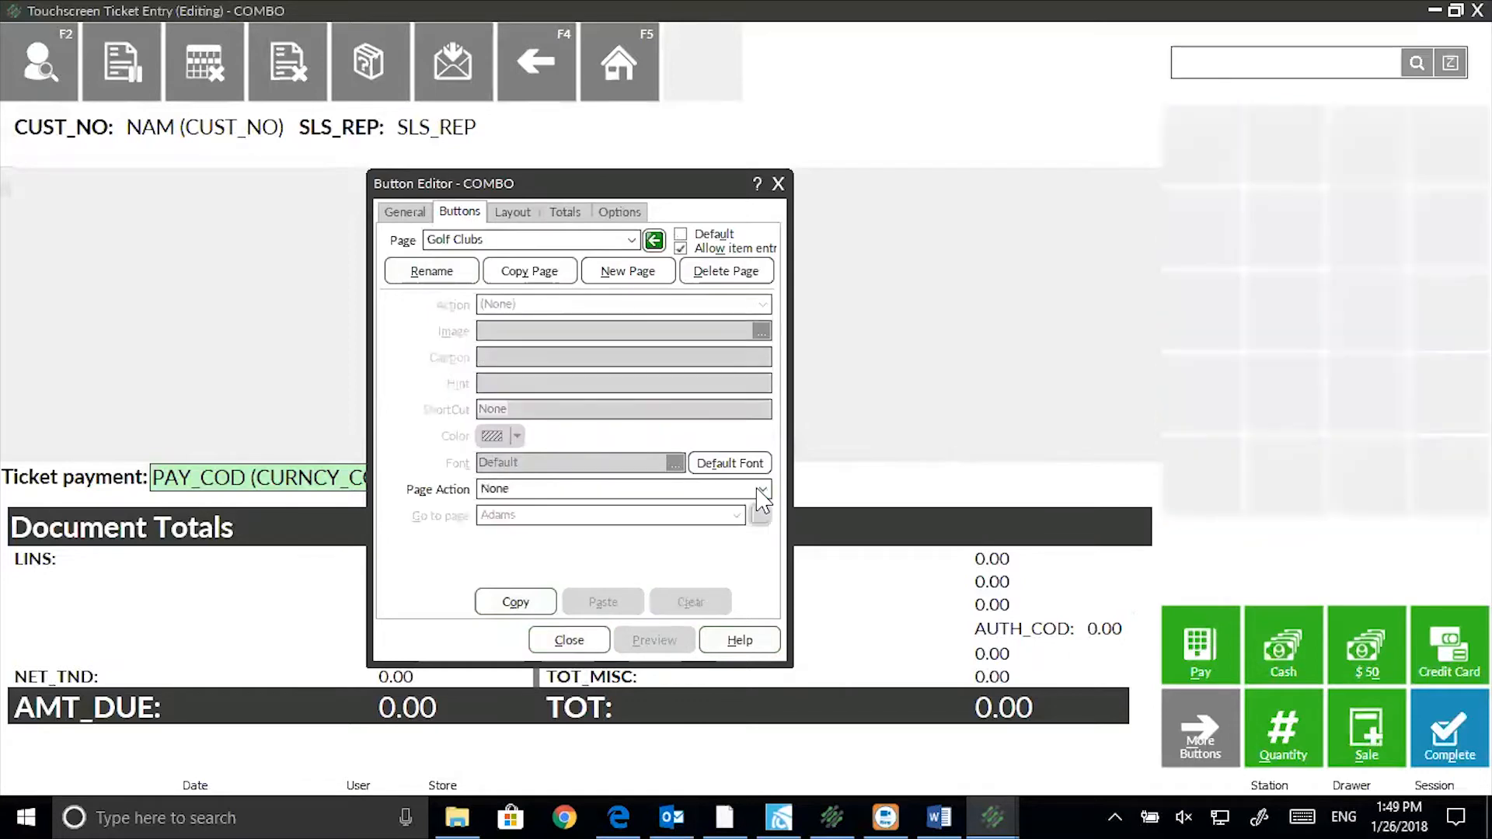
click(1214, 168)
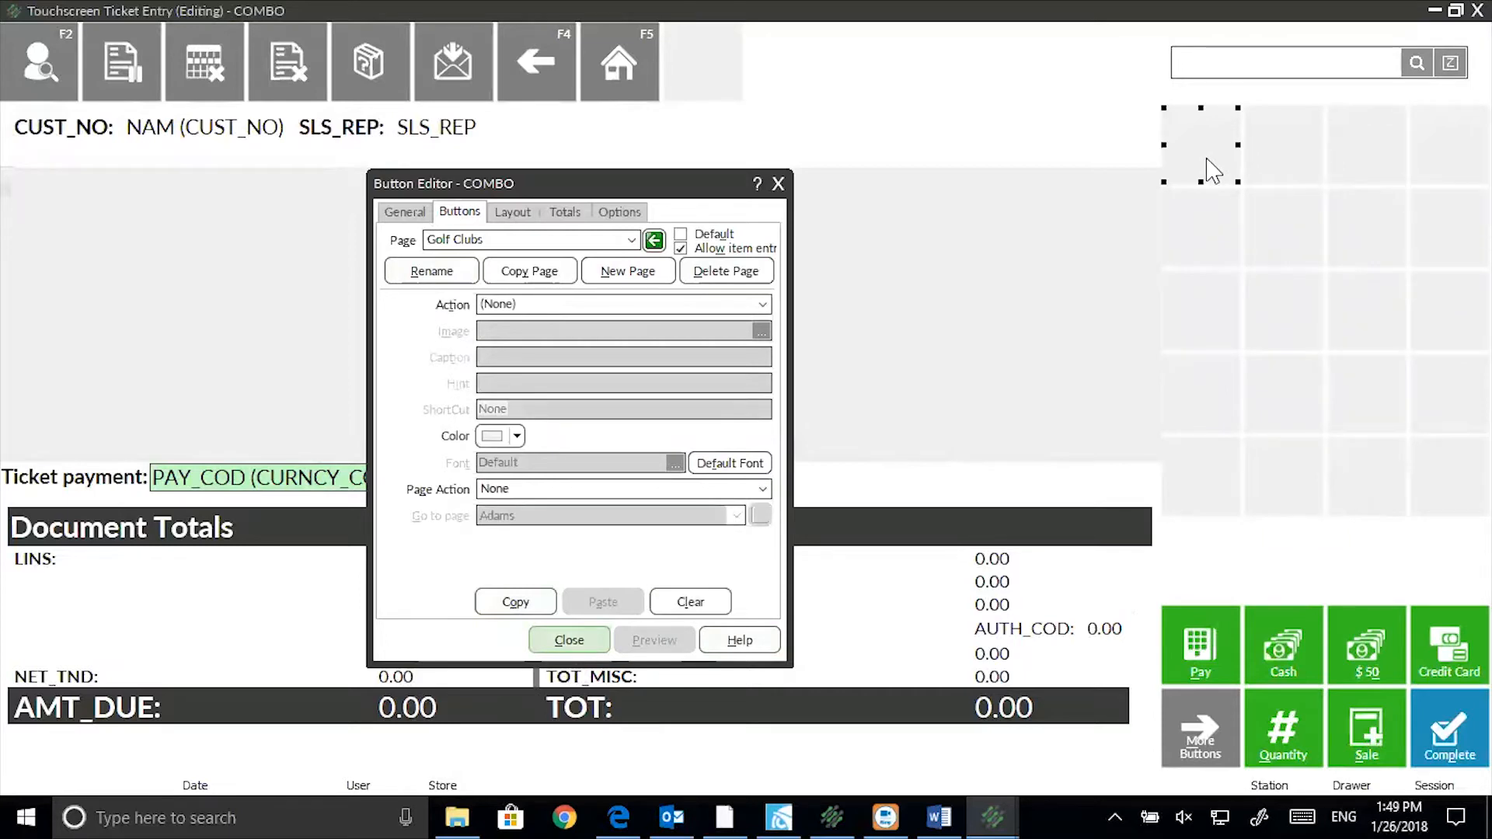
click(762, 304)
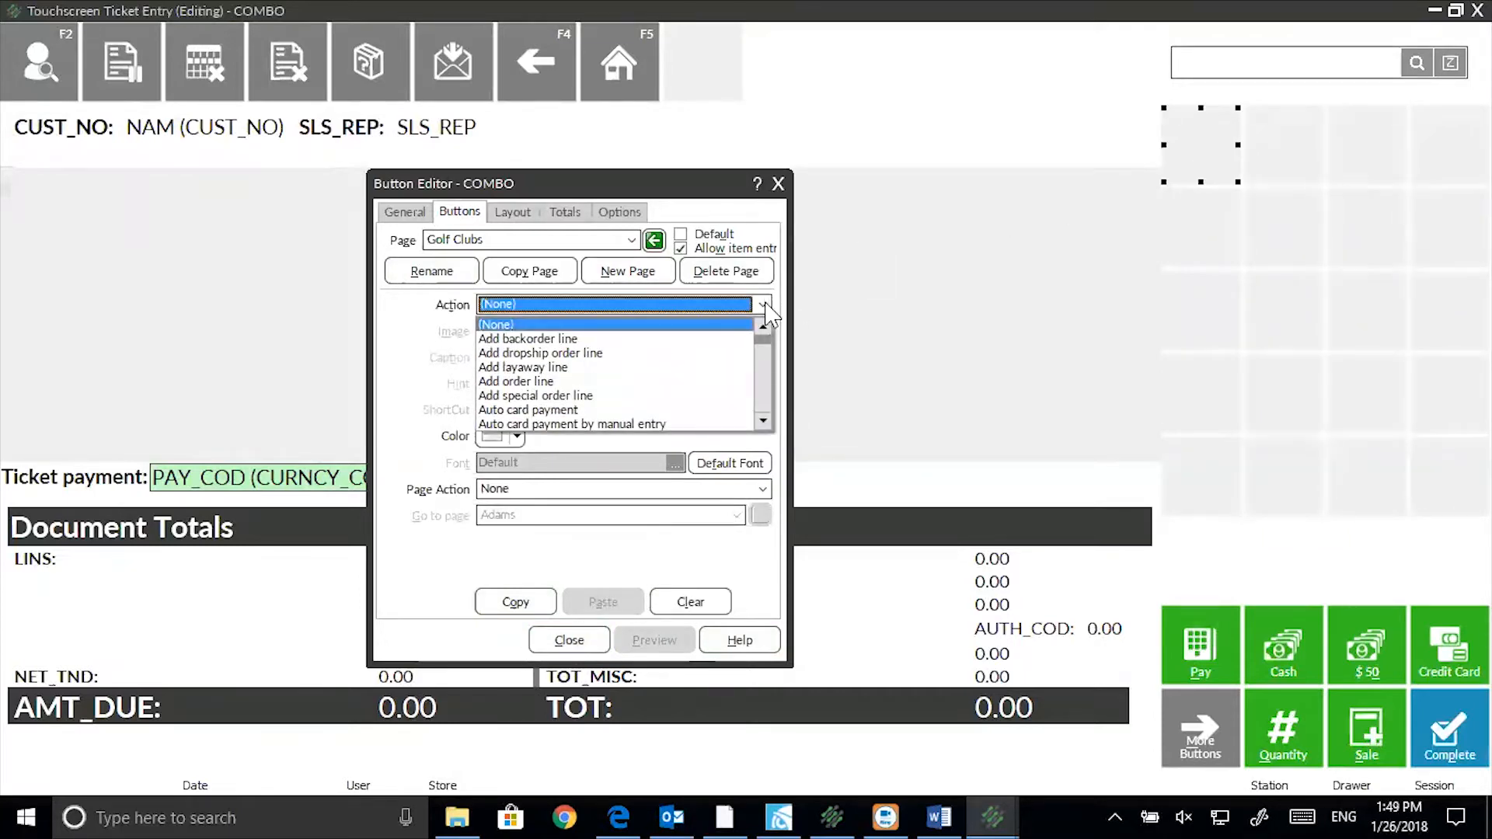
key(i)
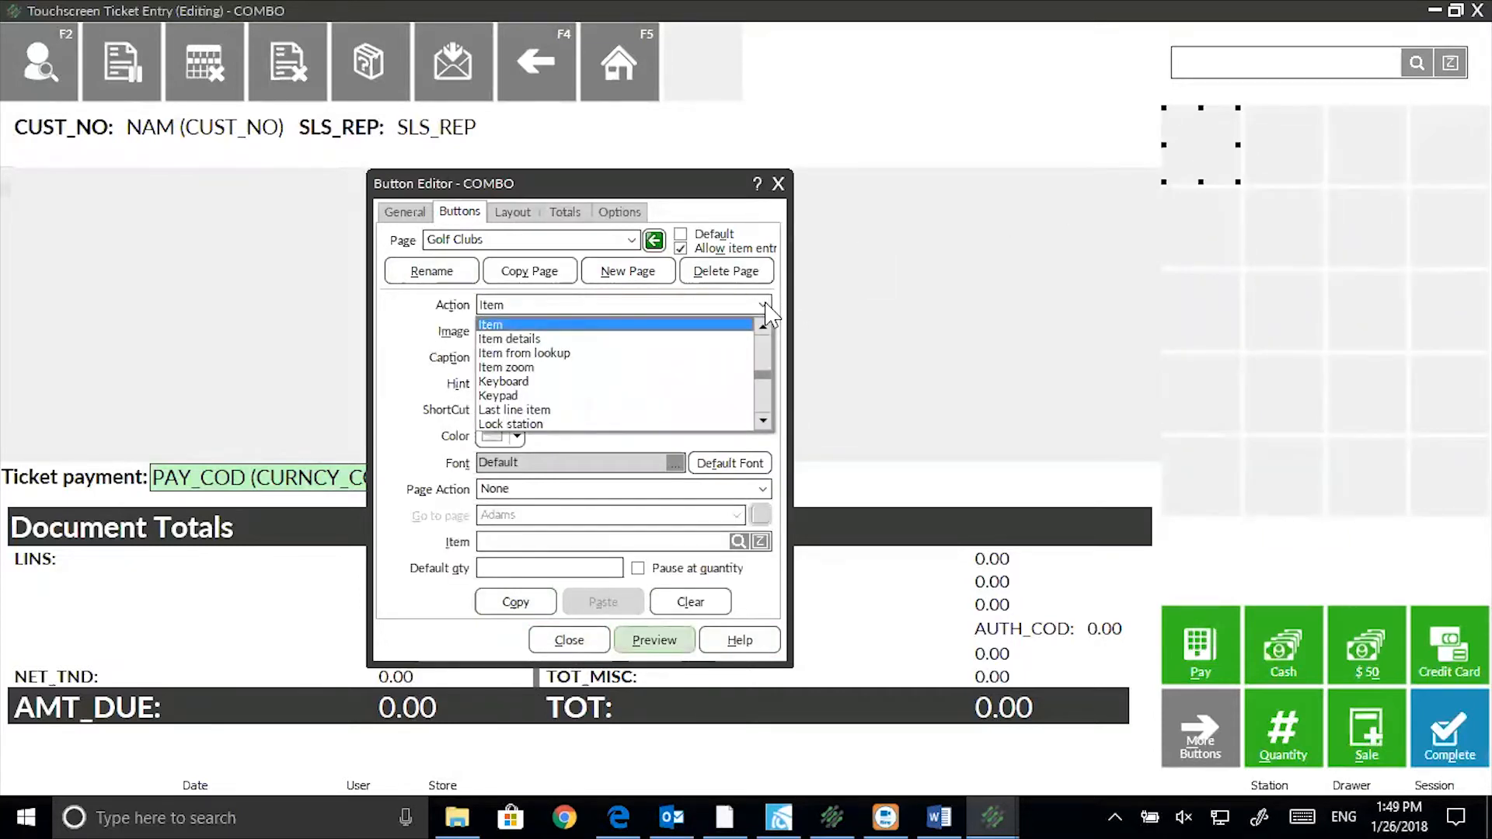
click(633, 325)
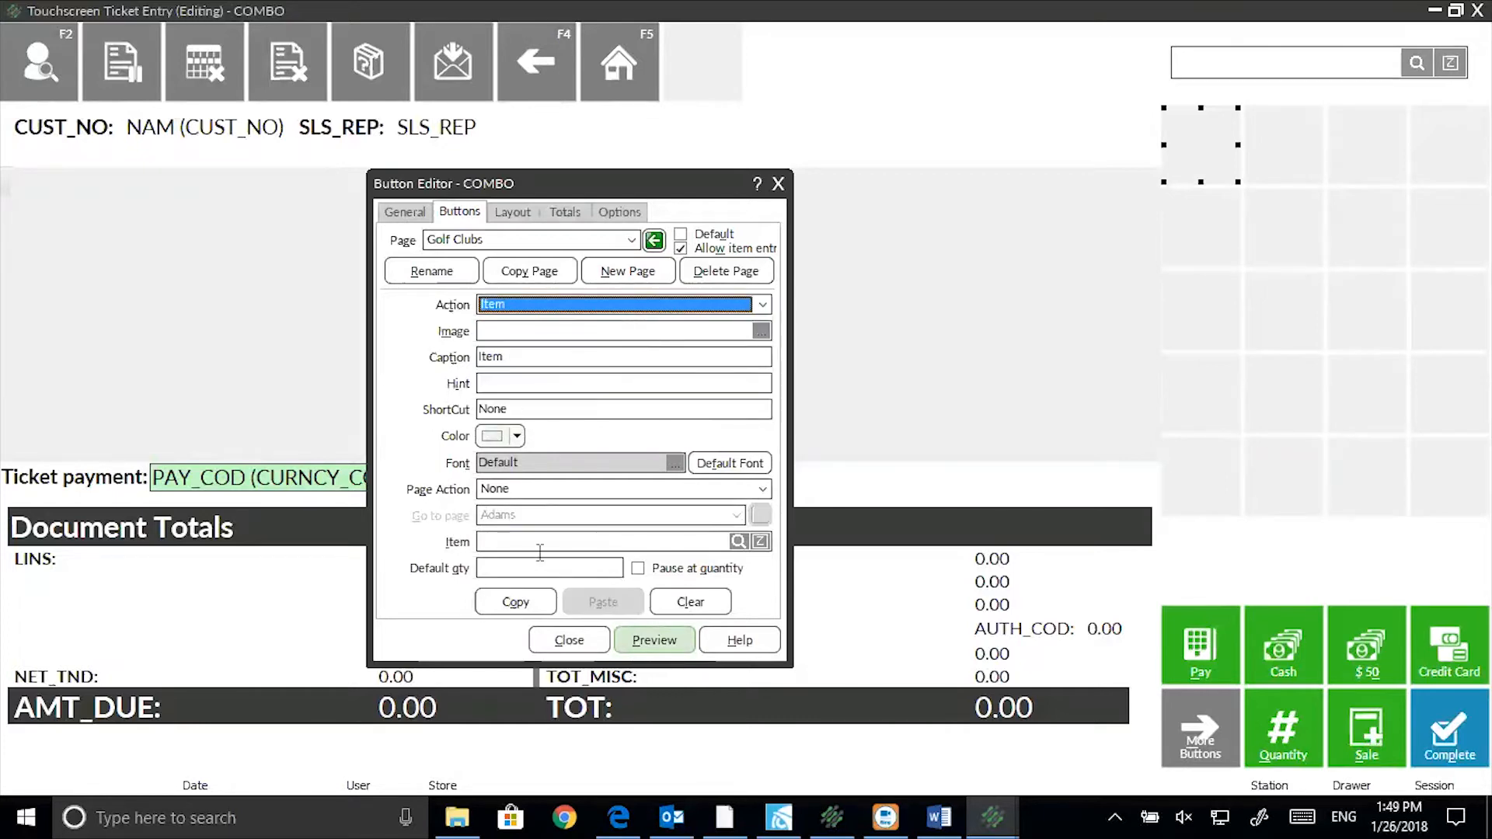
click(738, 542)
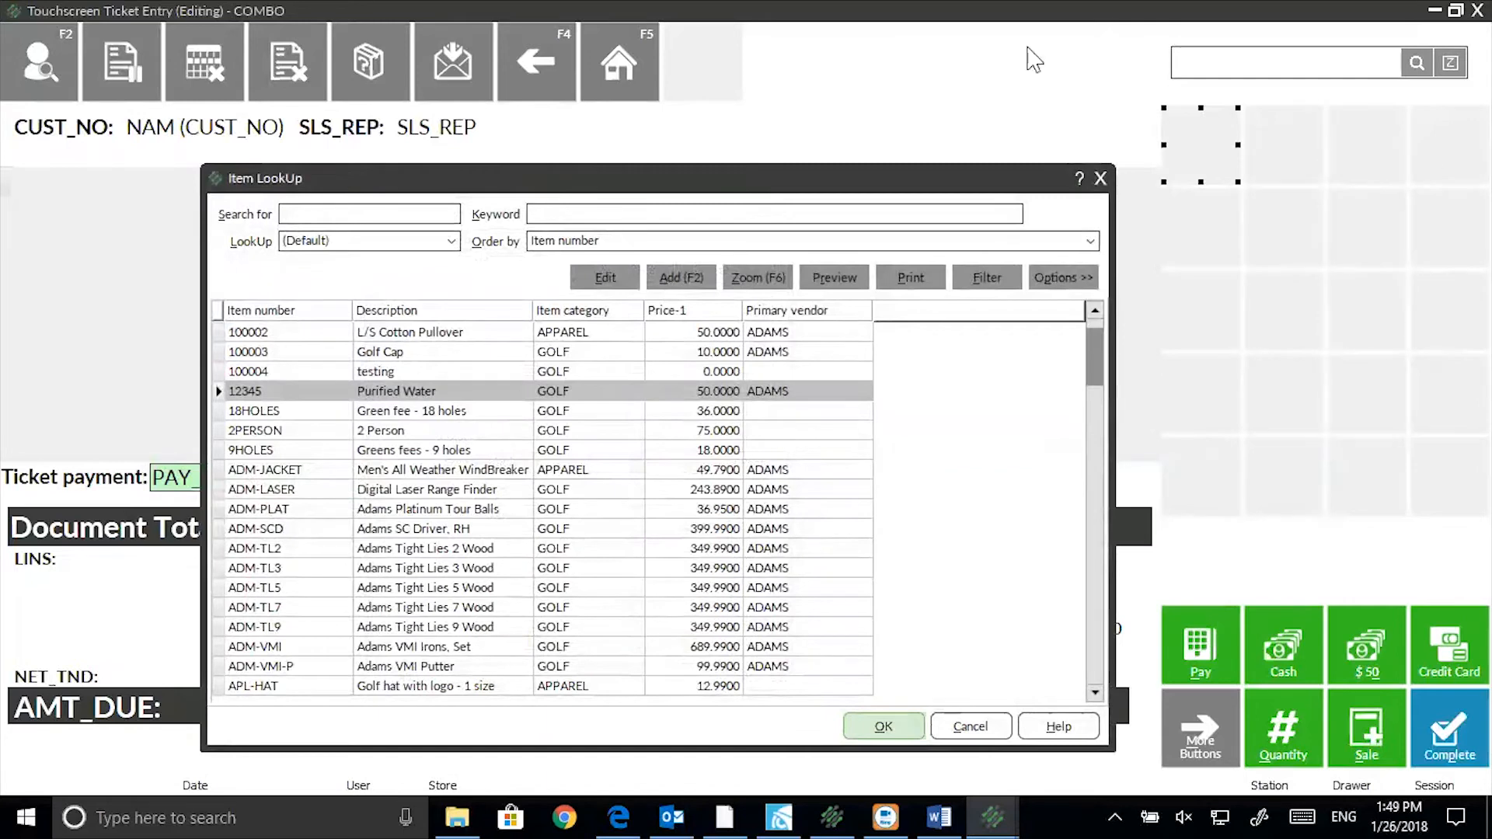
click(276, 530)
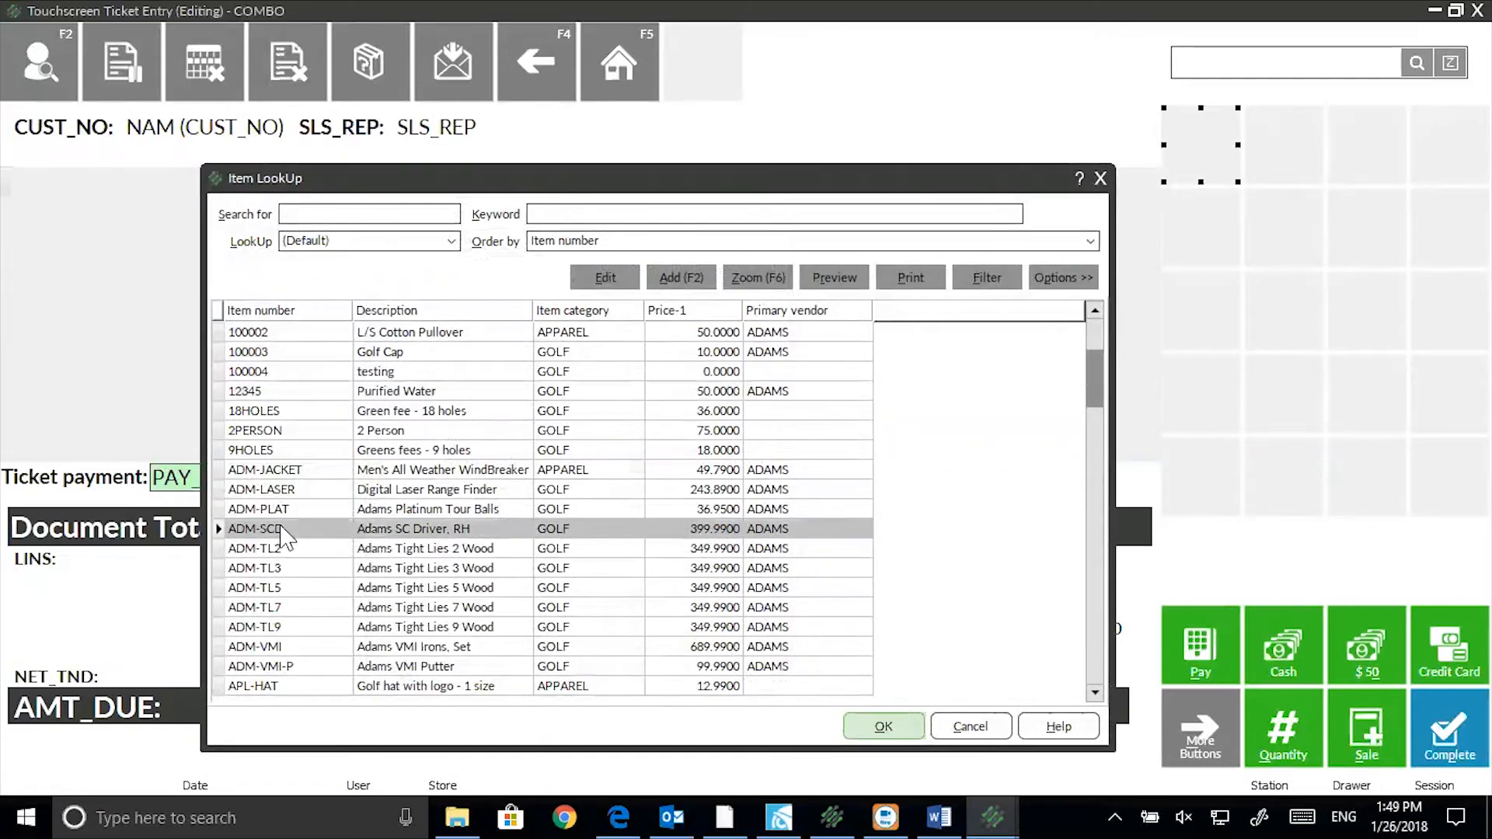
click(884, 727)
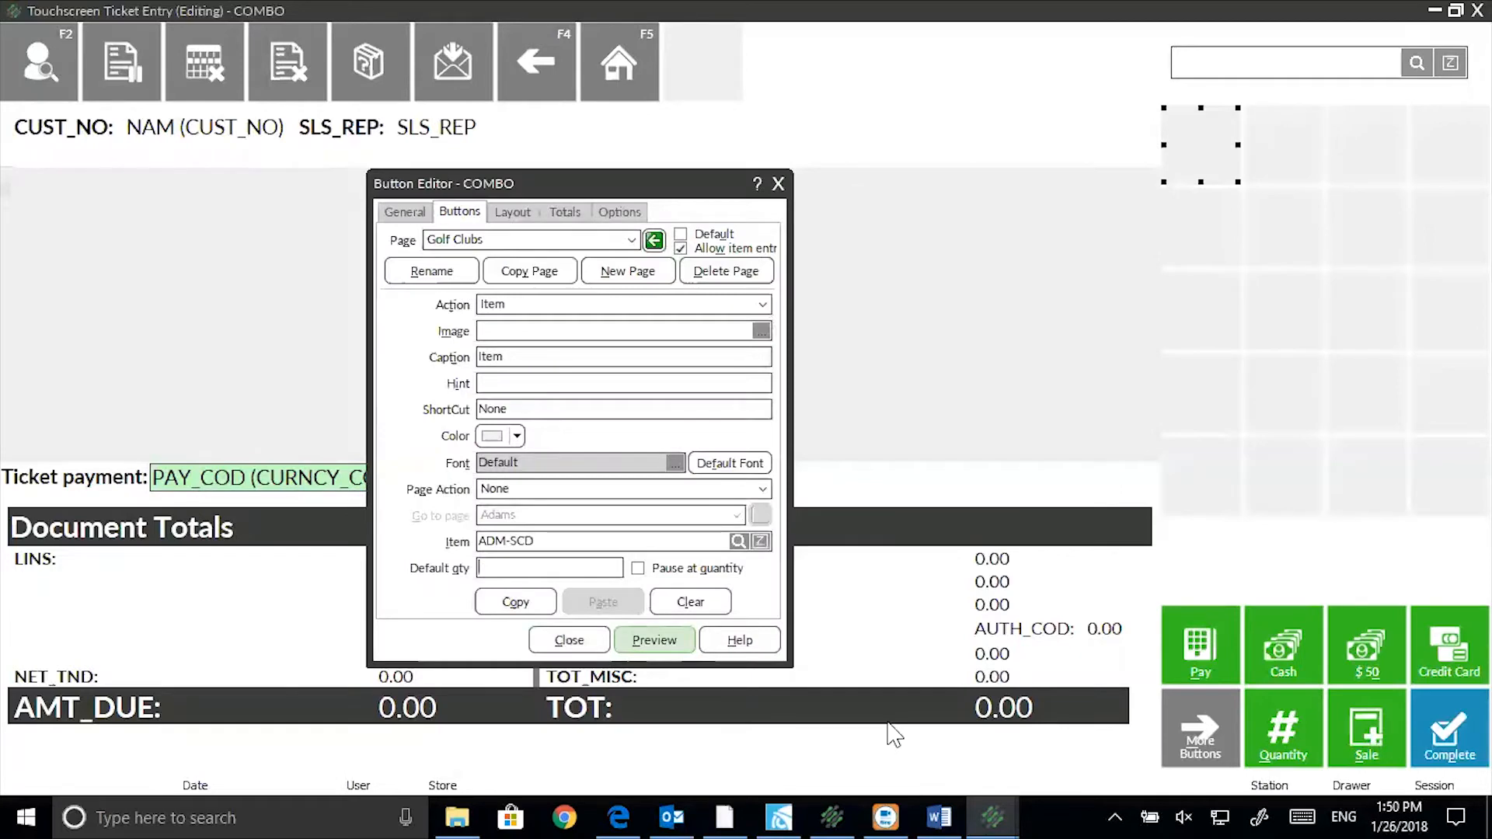
Caption the first Golf Clubs page button Adams SCD, color it cyan and preview it
double_click(564, 356)
text(Adams SCD)
click(516, 437)
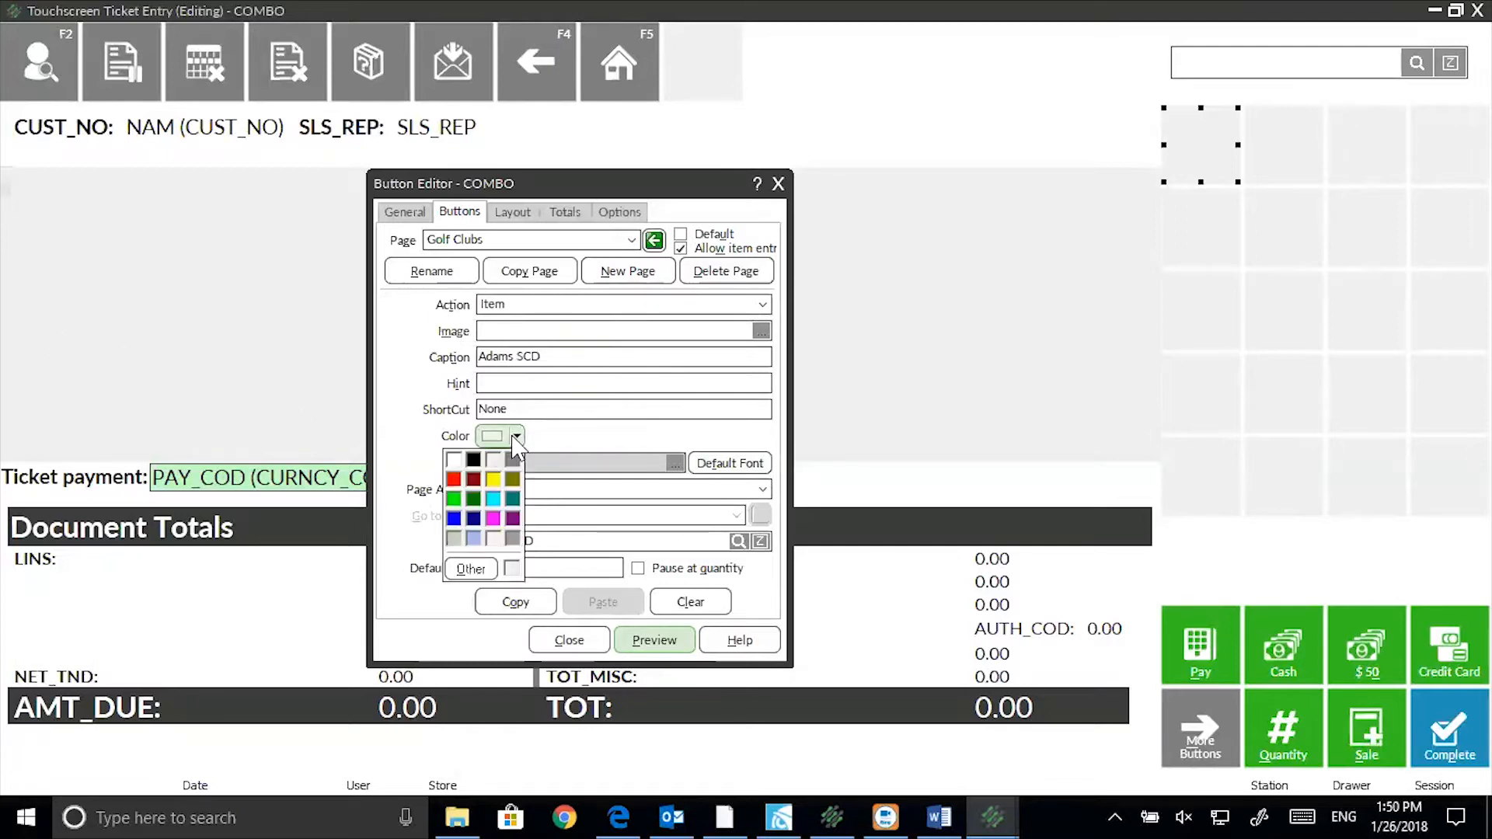
click(491, 517)
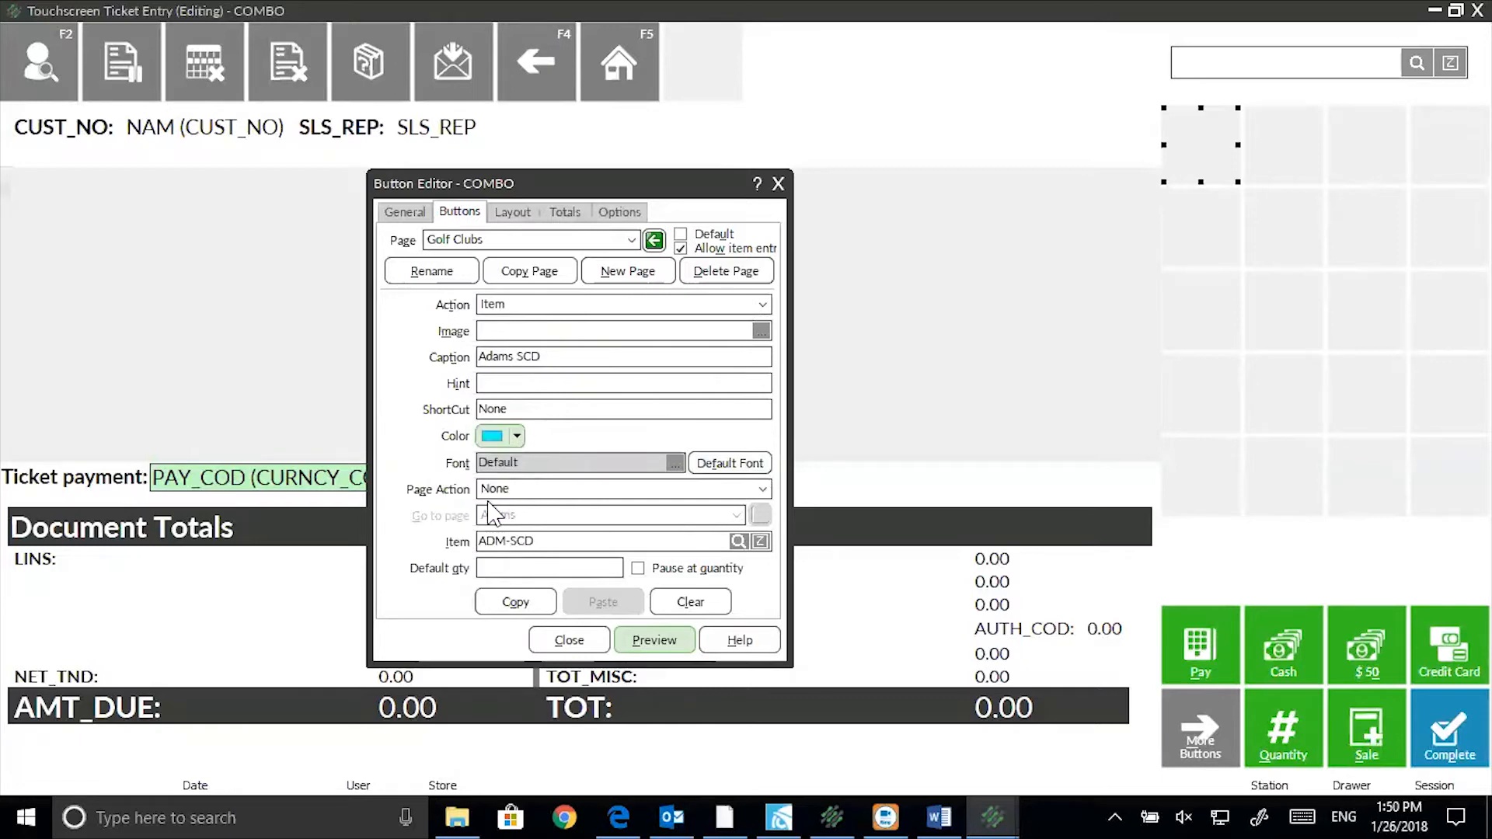
click(634, 647)
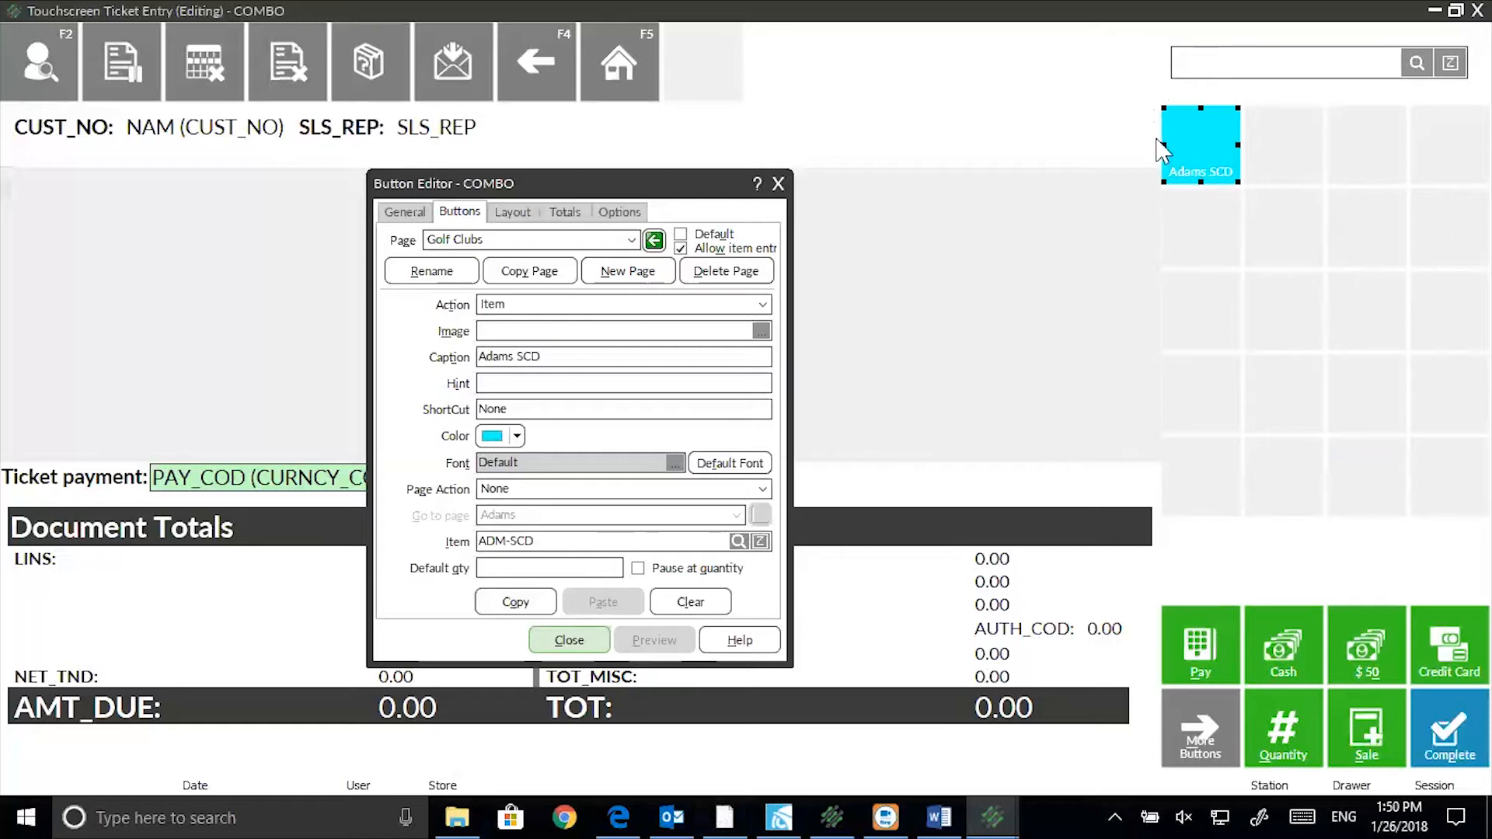
Copy the Adams SCD button into the three remaining empty positions of the first row
click(517, 604)
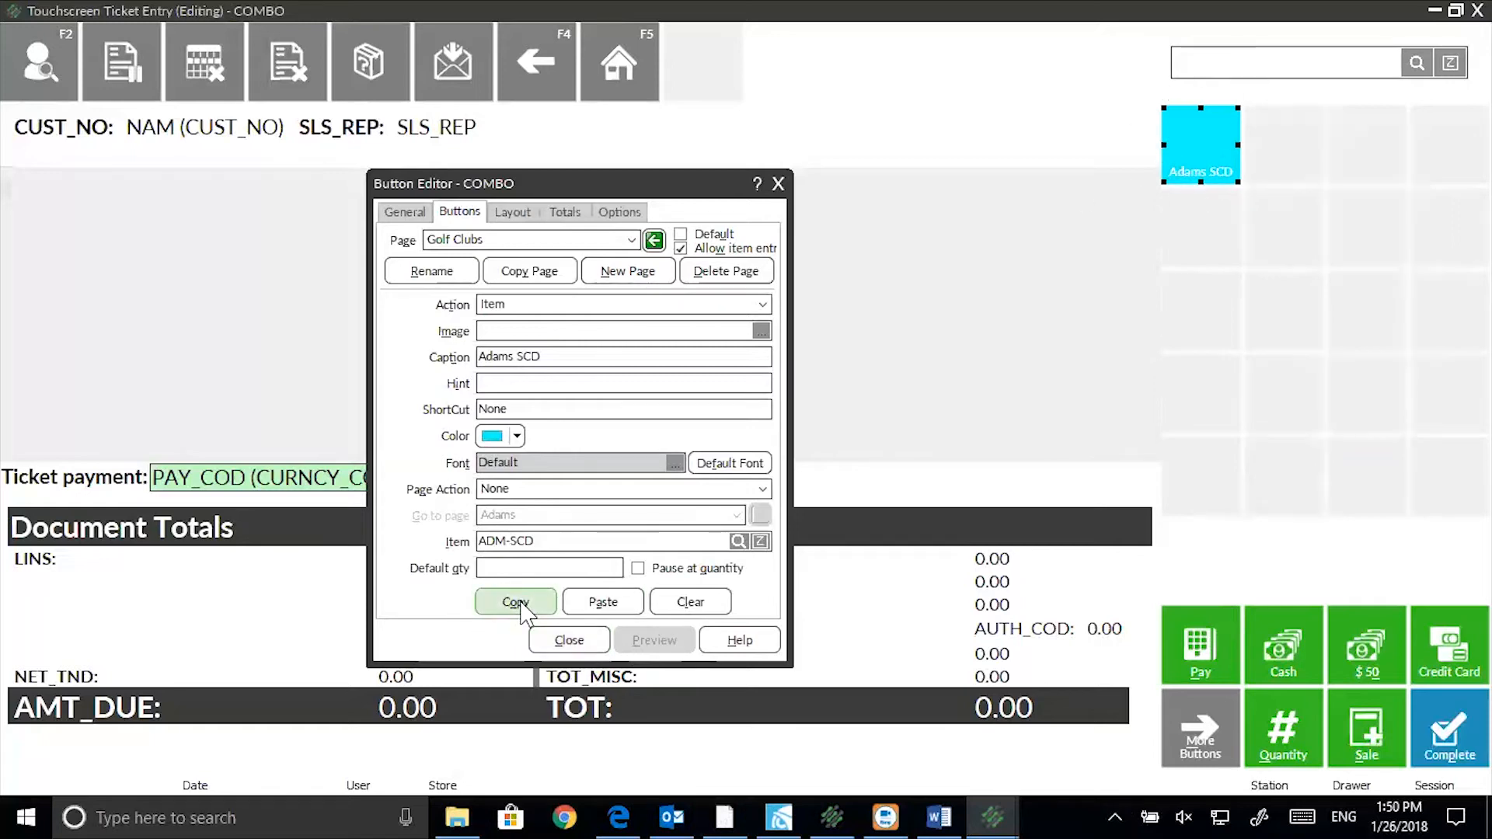
click(1259, 151)
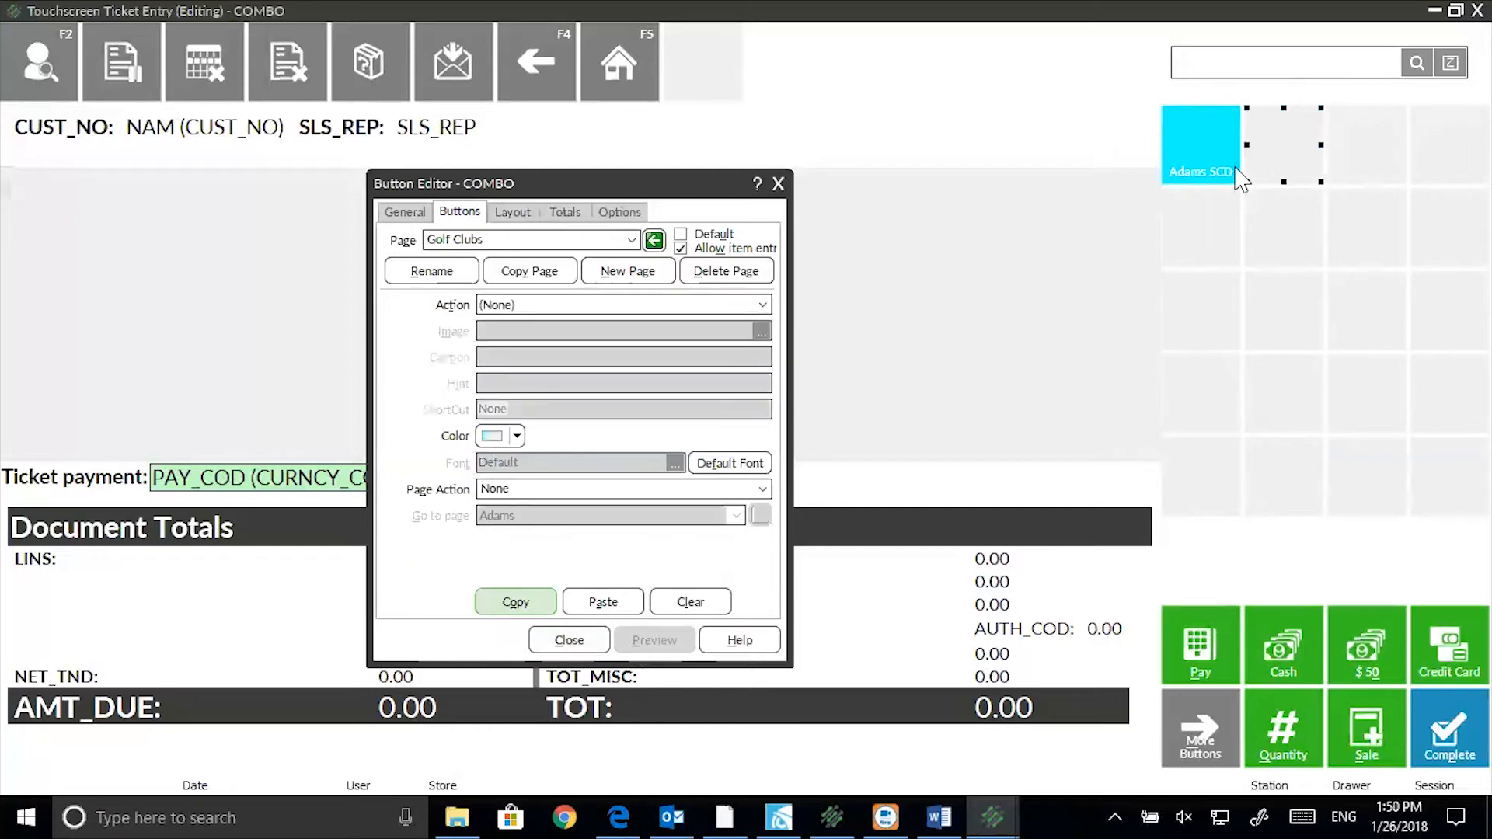
click(603, 601)
click(1382, 141)
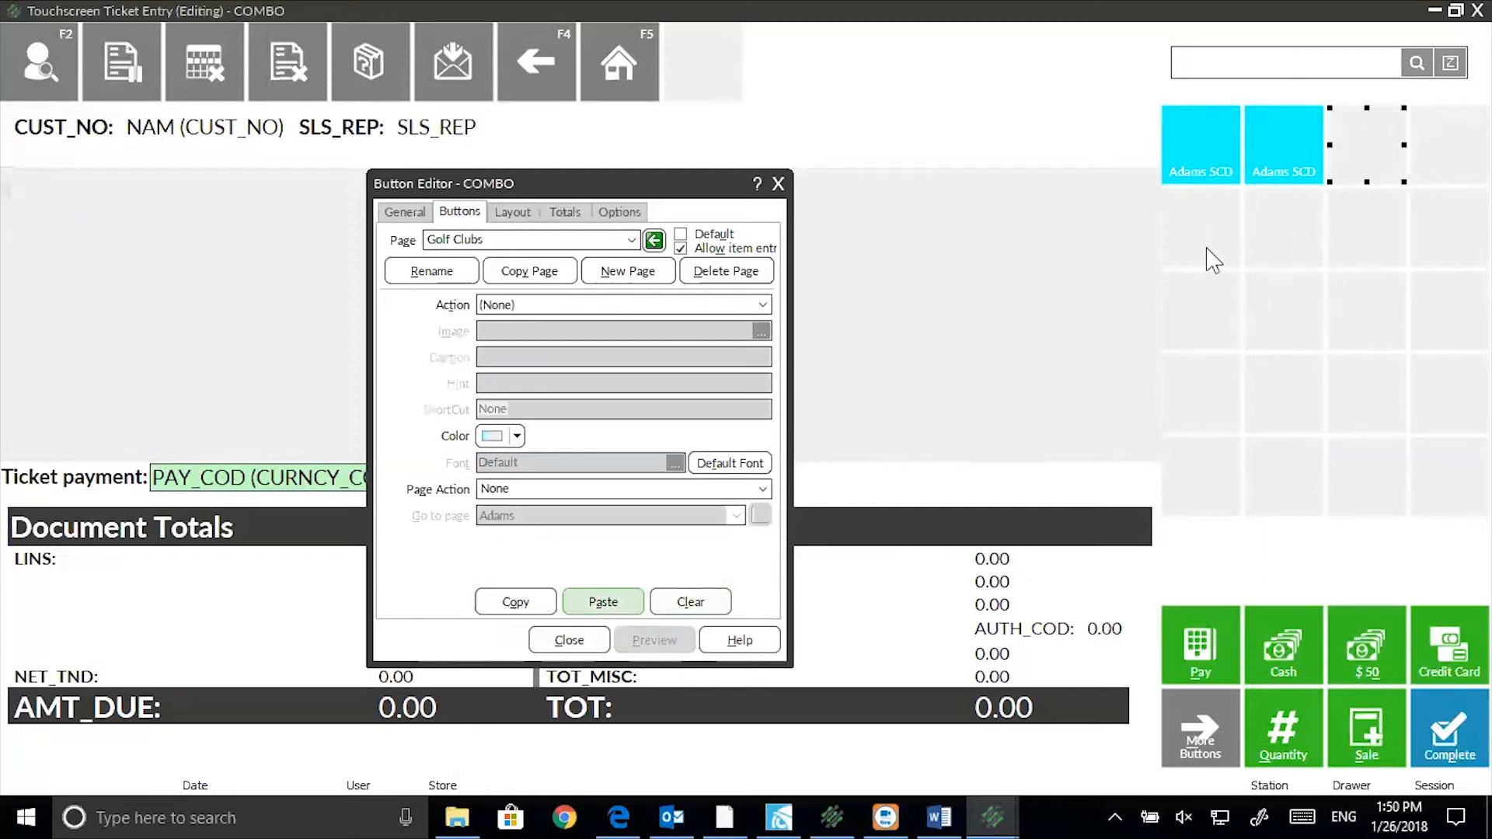
click(599, 603)
click(1450, 145)
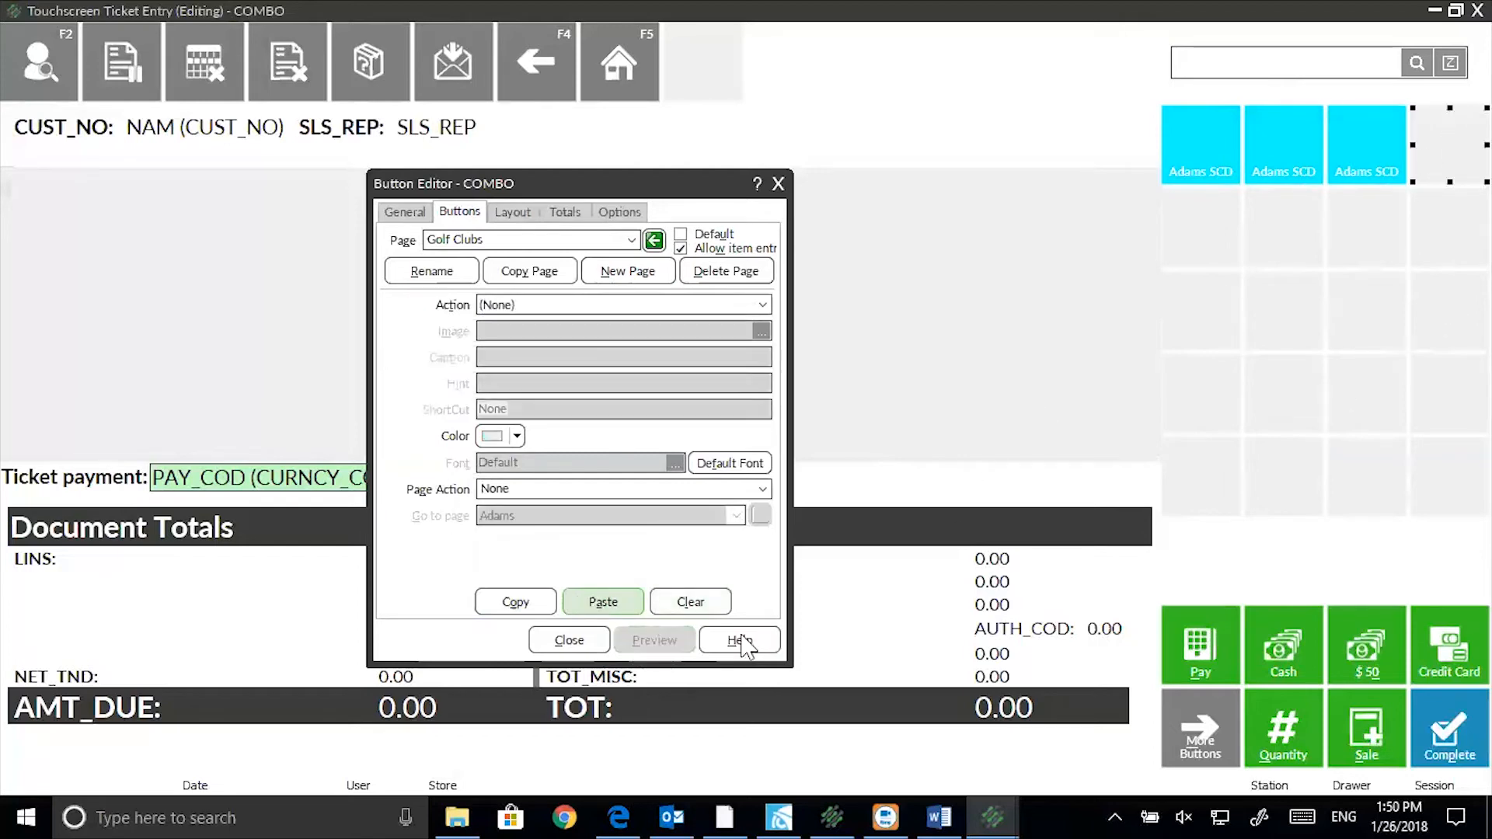
click(603, 607)
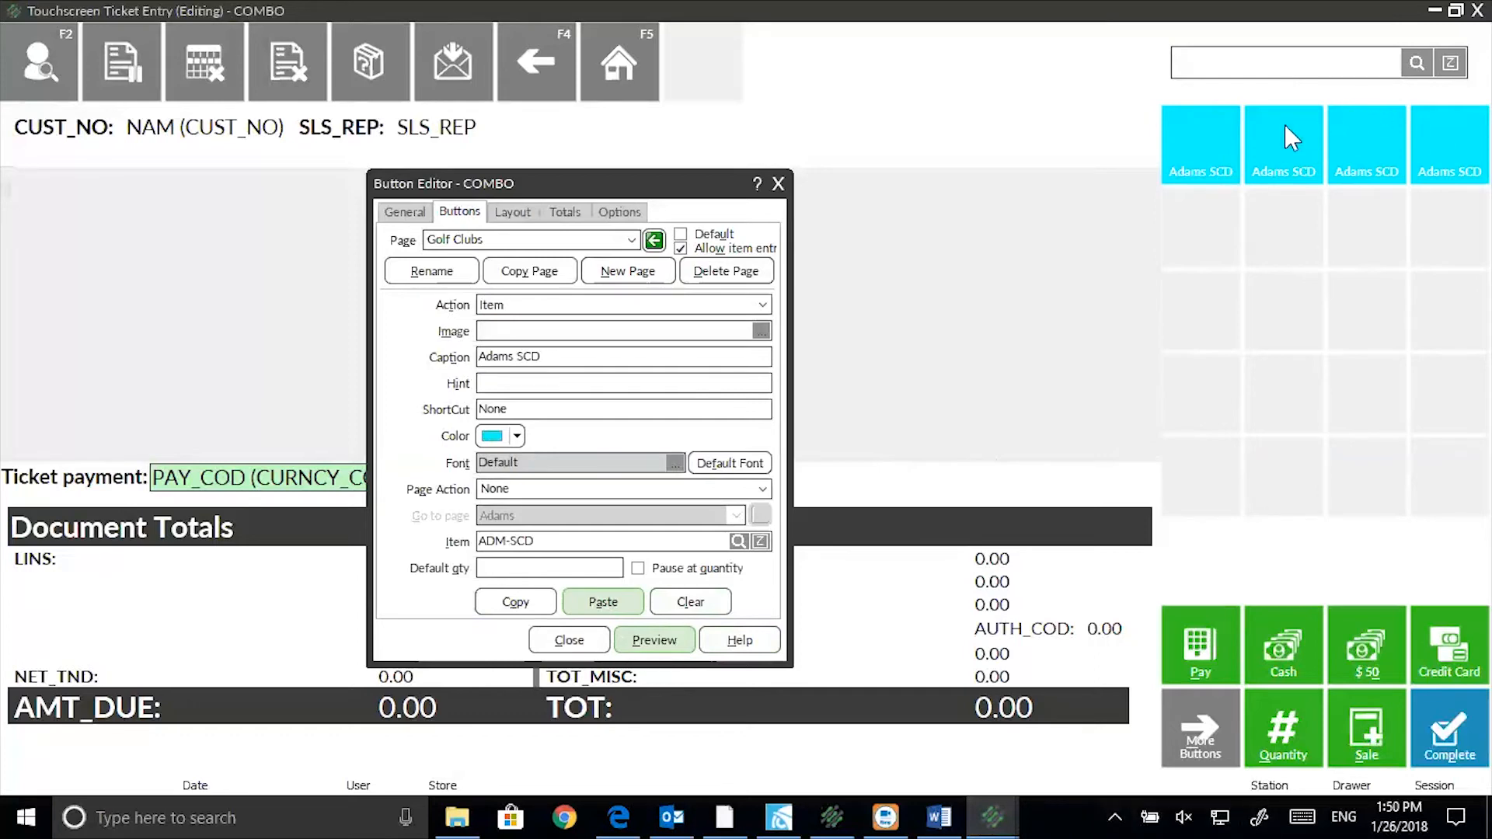
Change the second button's item to ADM-TL2, caption it Adams TL2 and preview it
click(1279, 153)
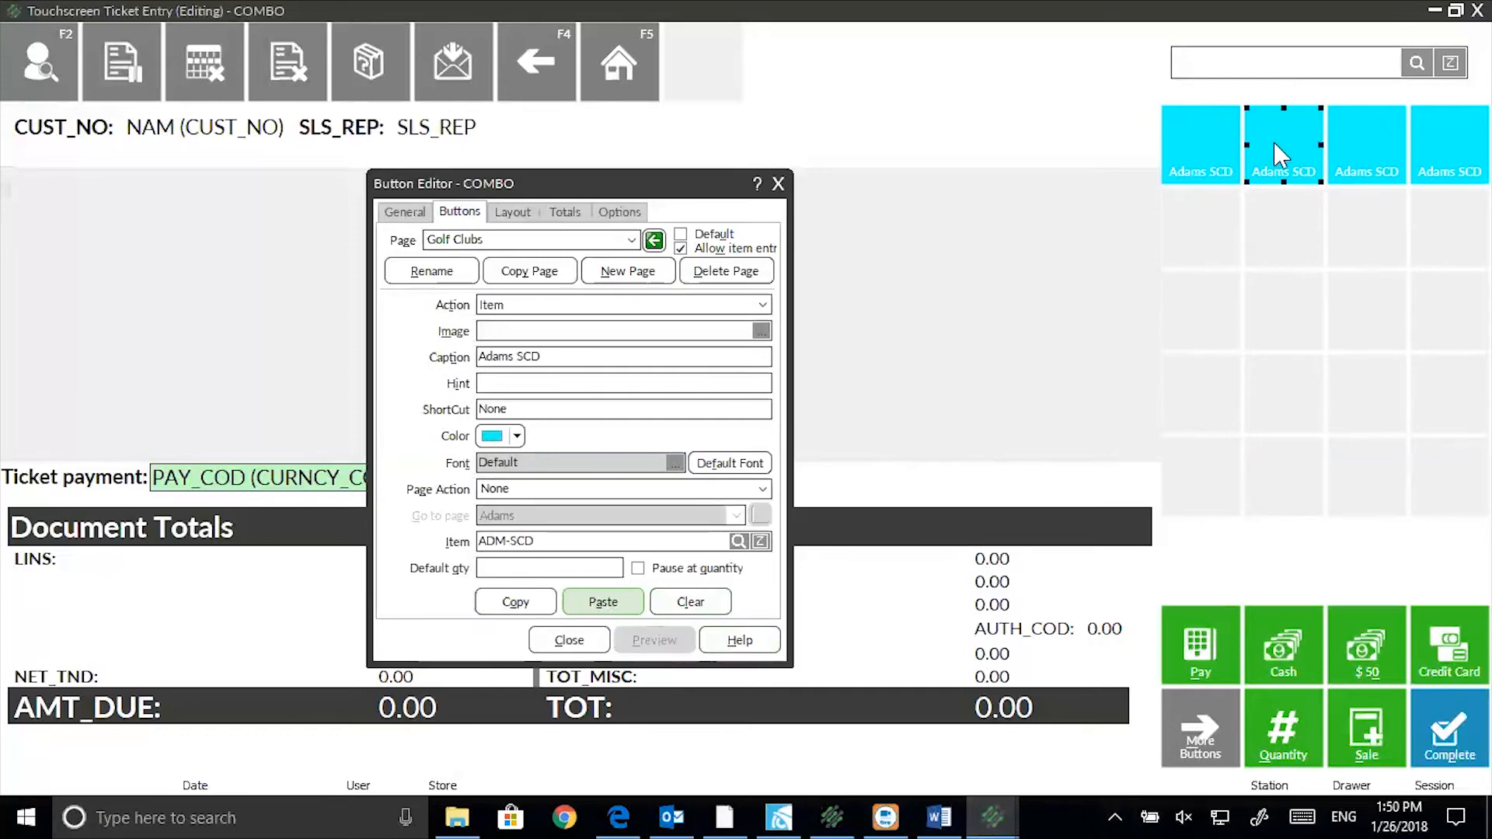
click(738, 543)
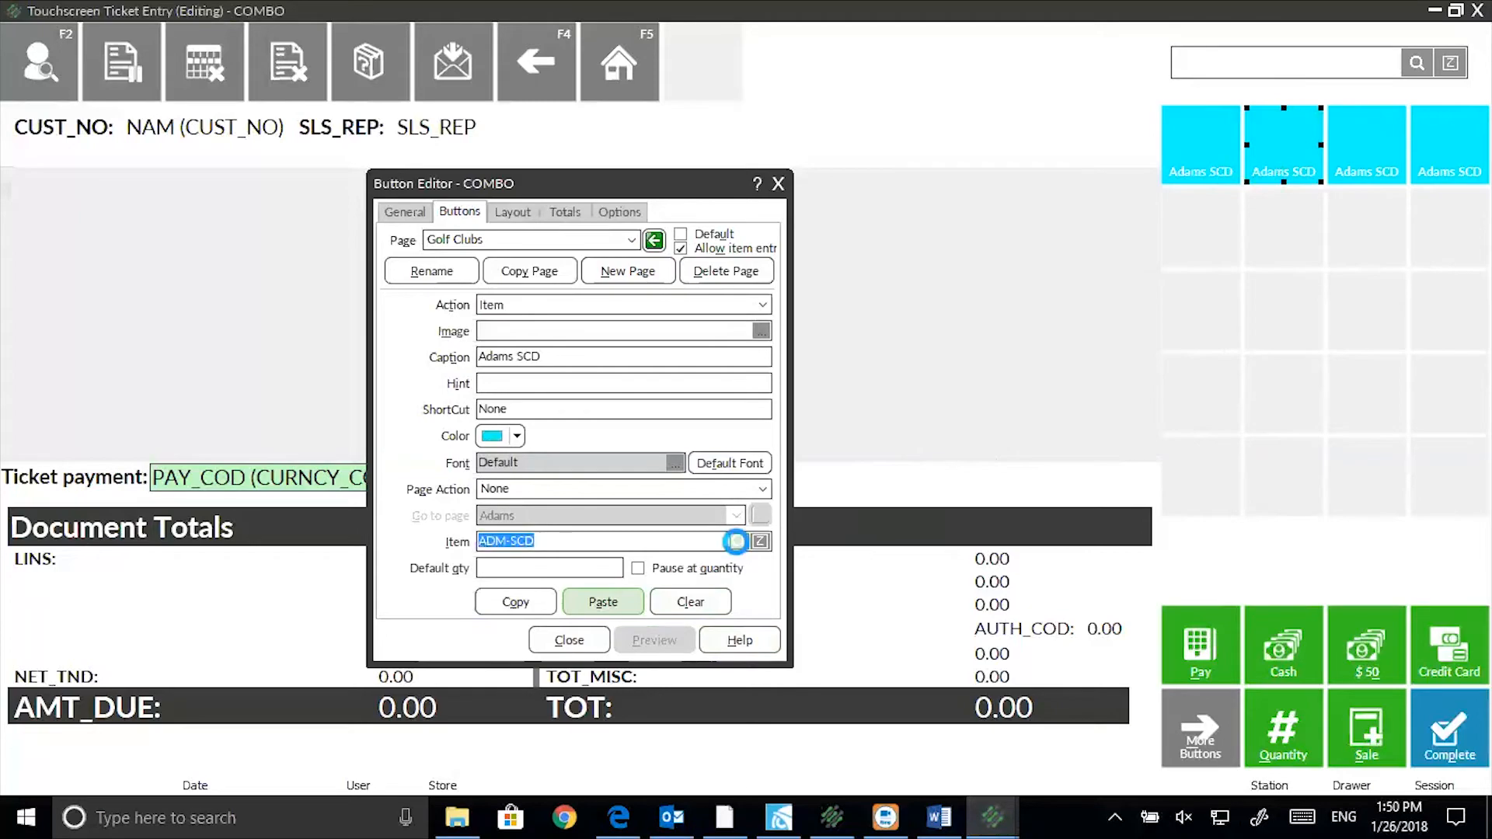
click(737, 543)
click(371, 532)
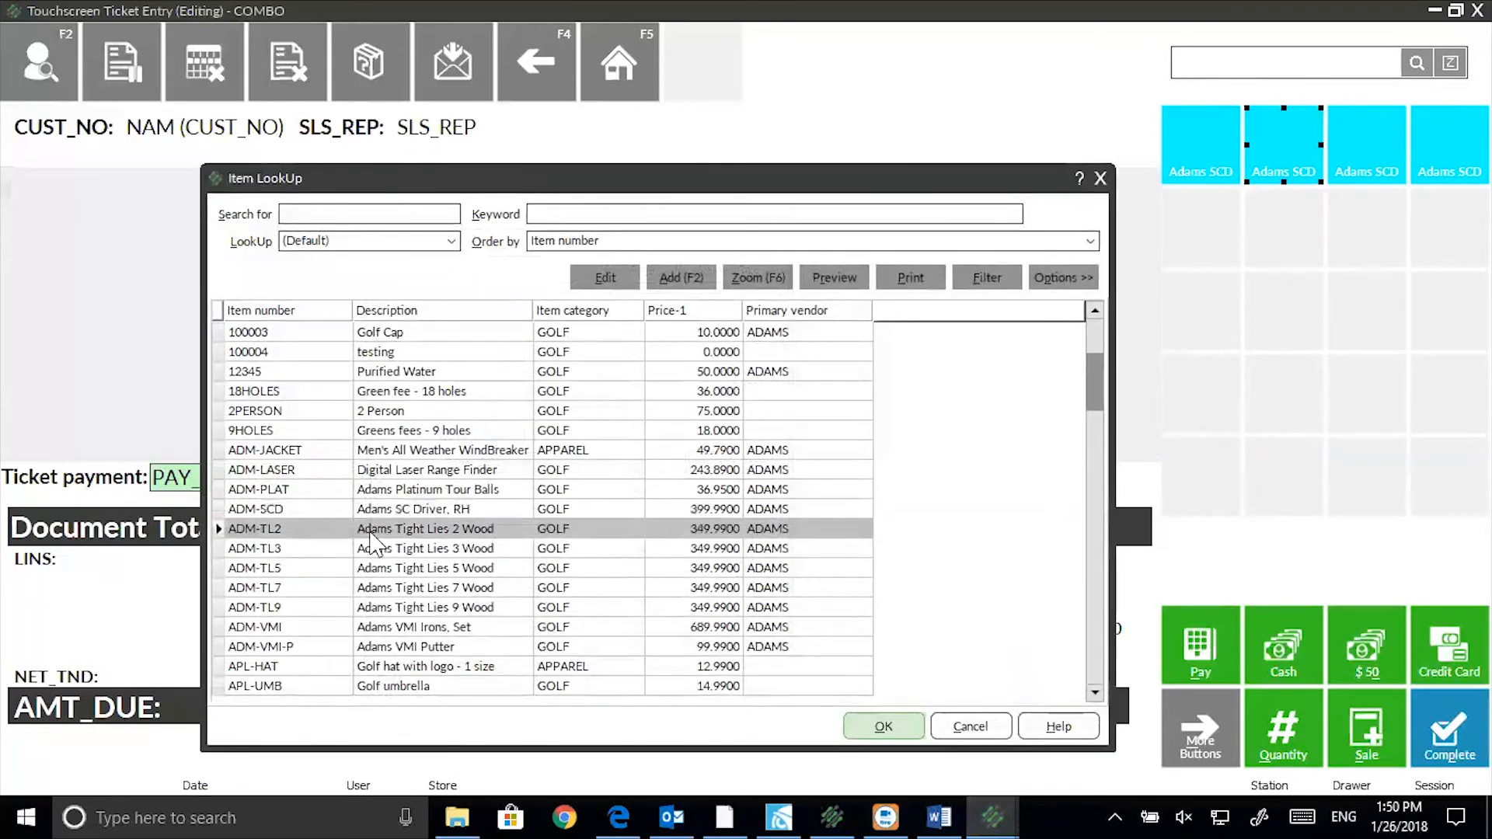
click(880, 726)
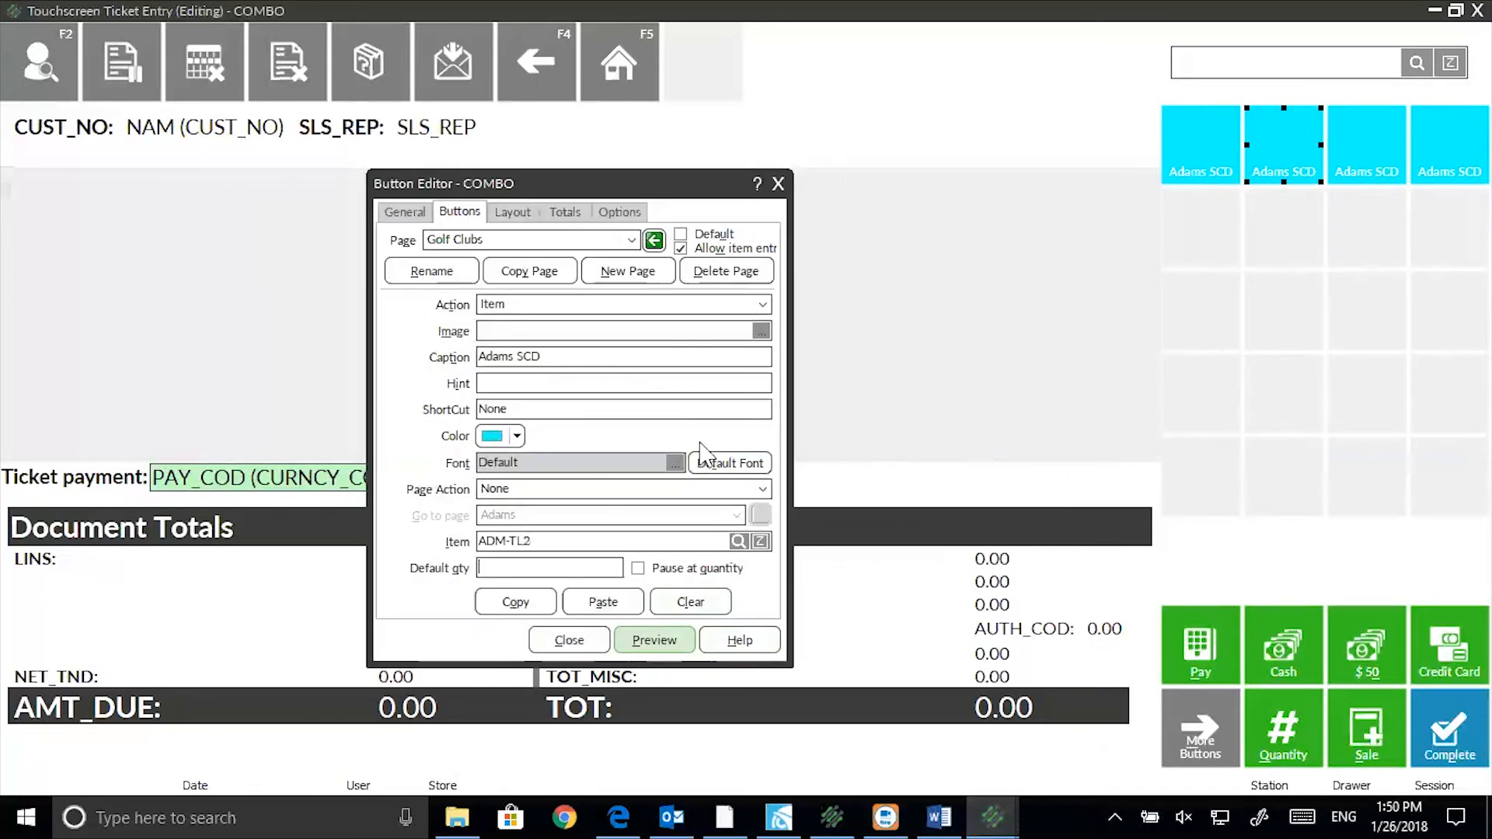
drag(588, 362, 241, 400)
text(Adams TL2)
click(640, 643)
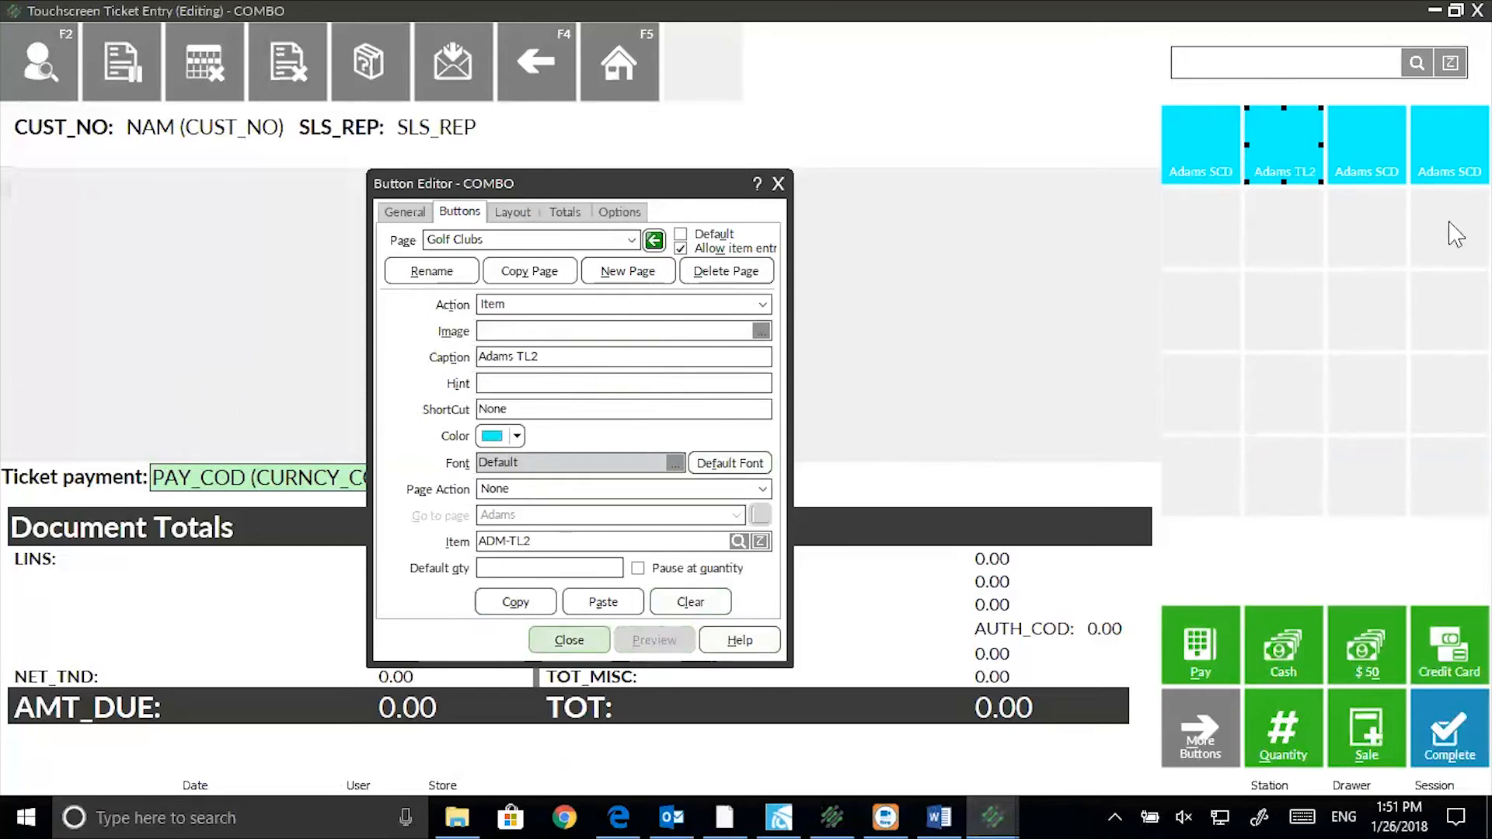
Change the item of the third button in the first row to ADM-TL3
click(1367, 154)
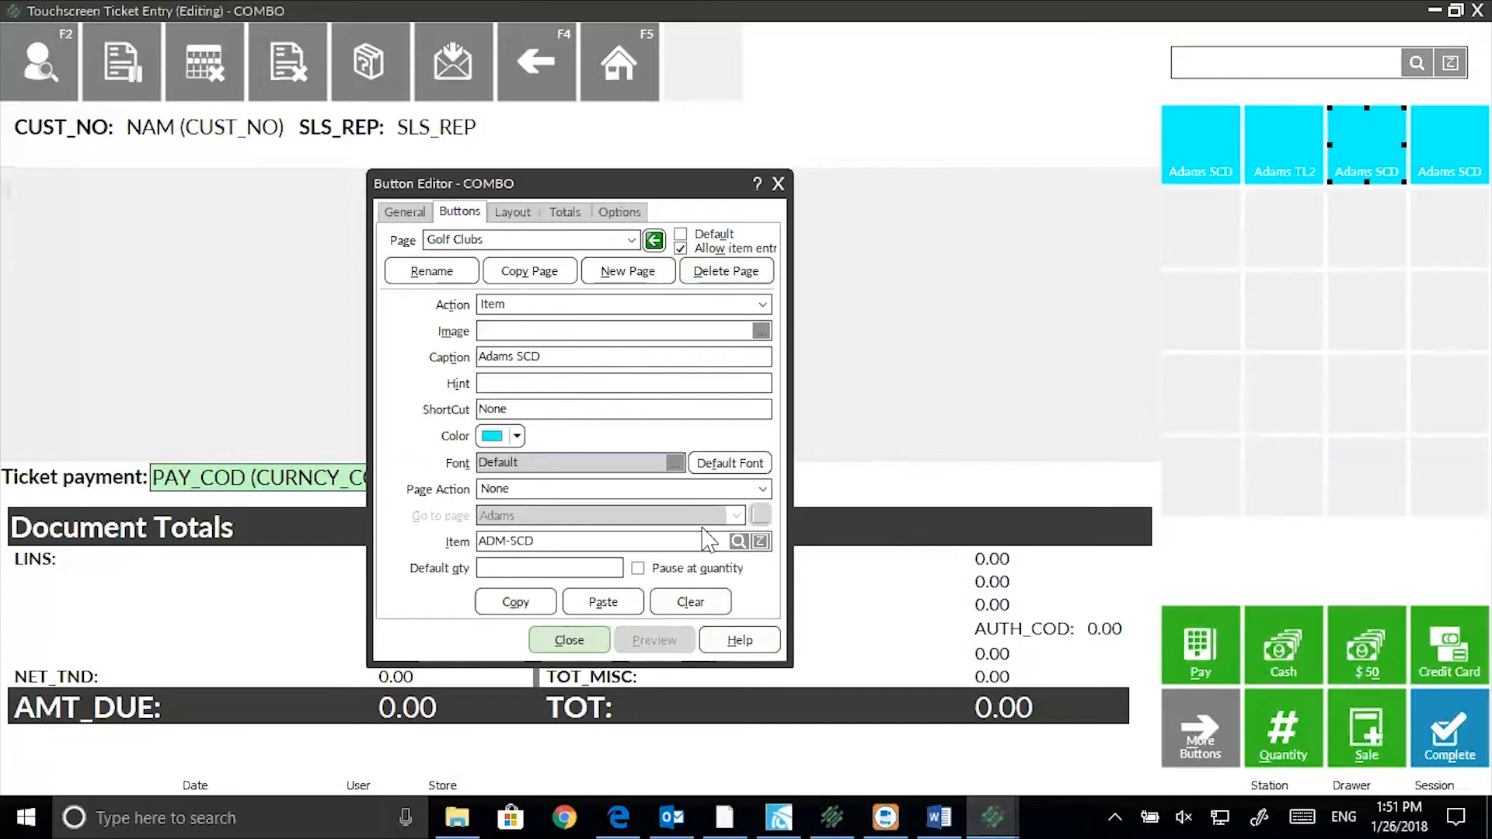
click(739, 541)
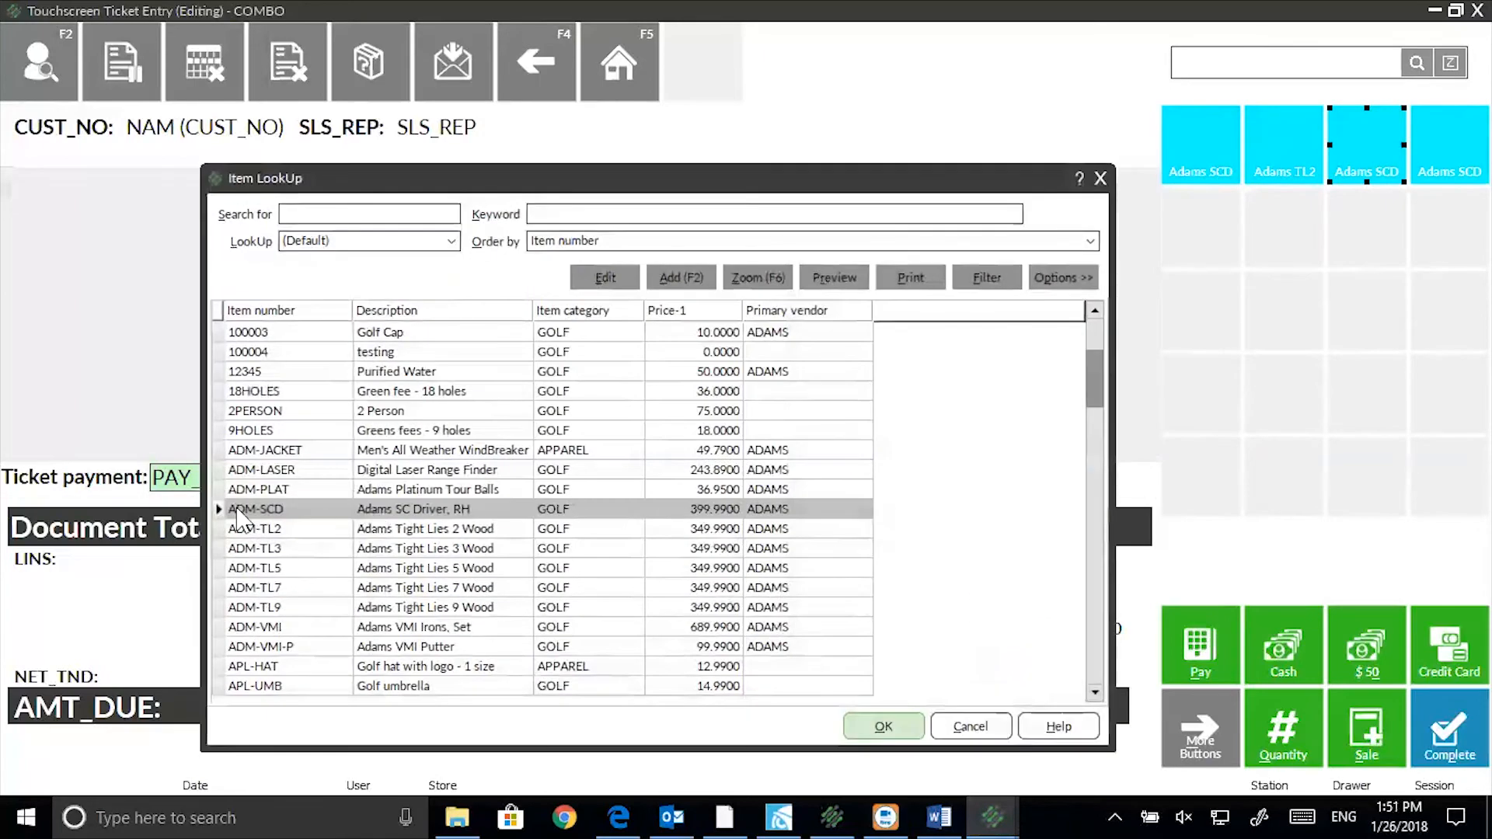
click(261, 549)
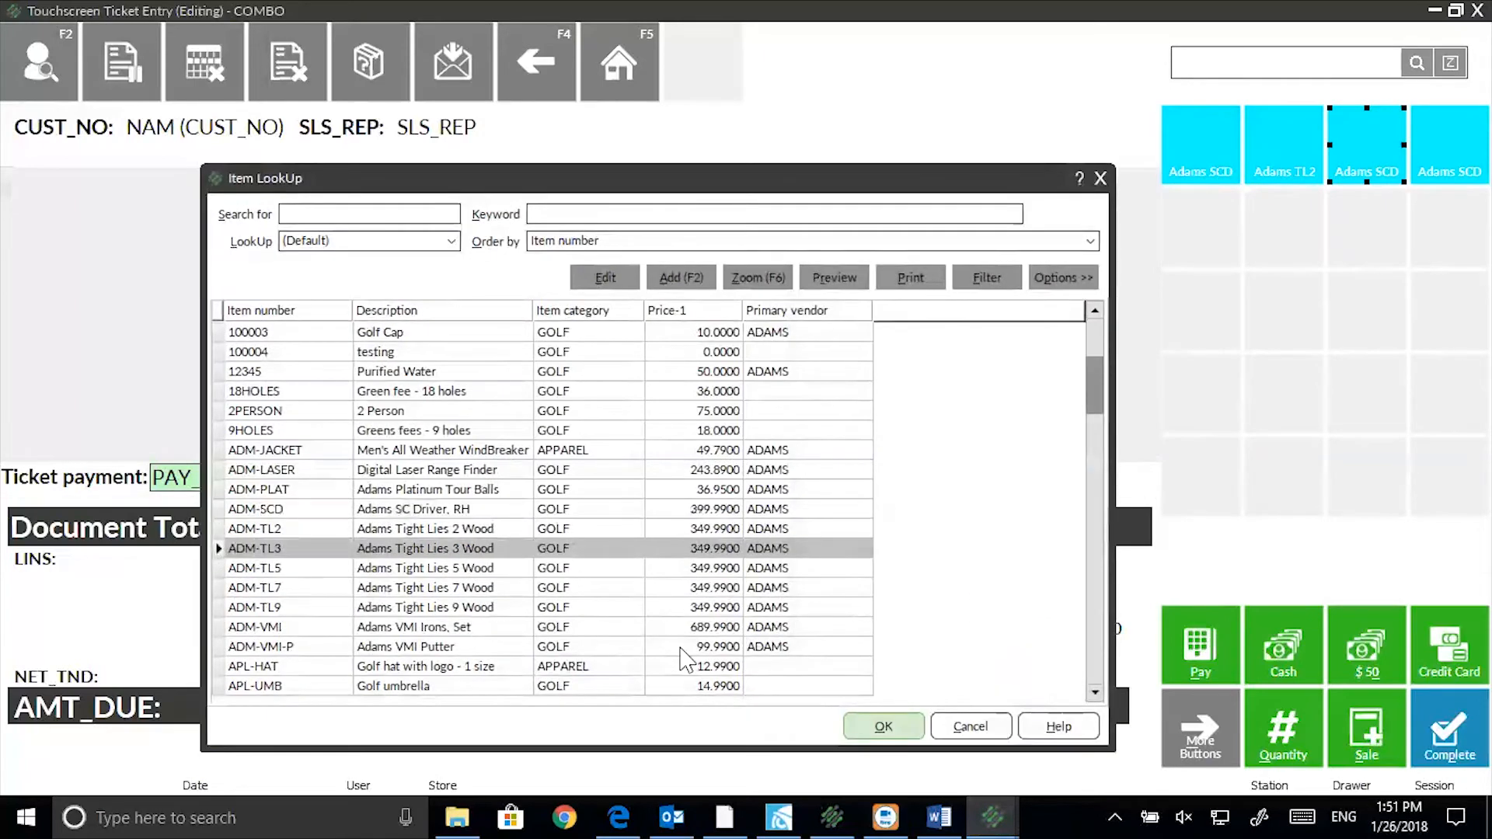
click(860, 730)
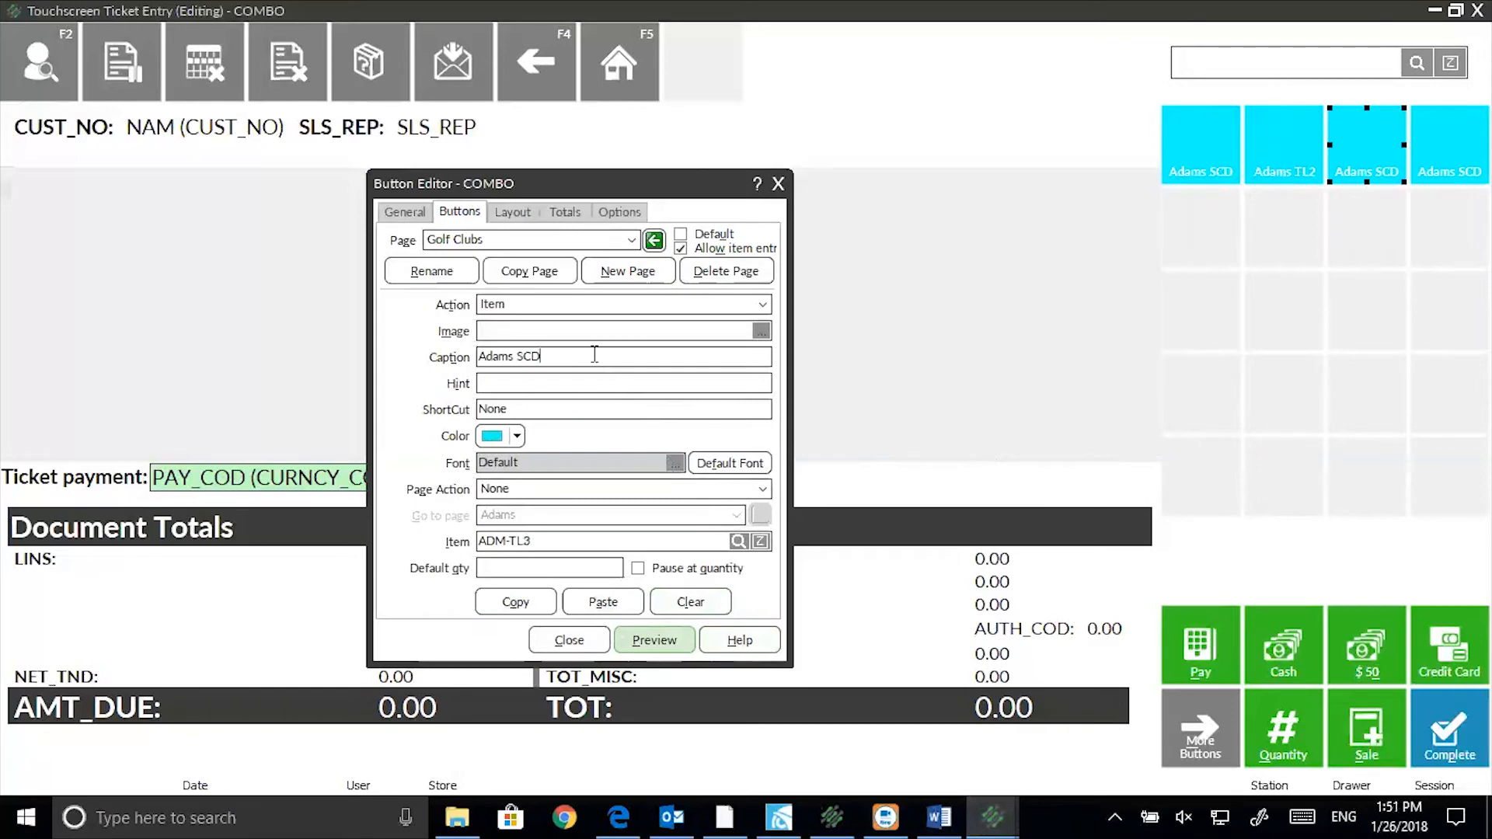
Caption the third button Adams Tight Lies 3 Wood, matching the item's lookup description, and preview it
key(BackSpace)
key(BackSpace)
key(BackSpace)
text(TL3)
key(BackSpace)
key(BackSpace)
click(739, 541)
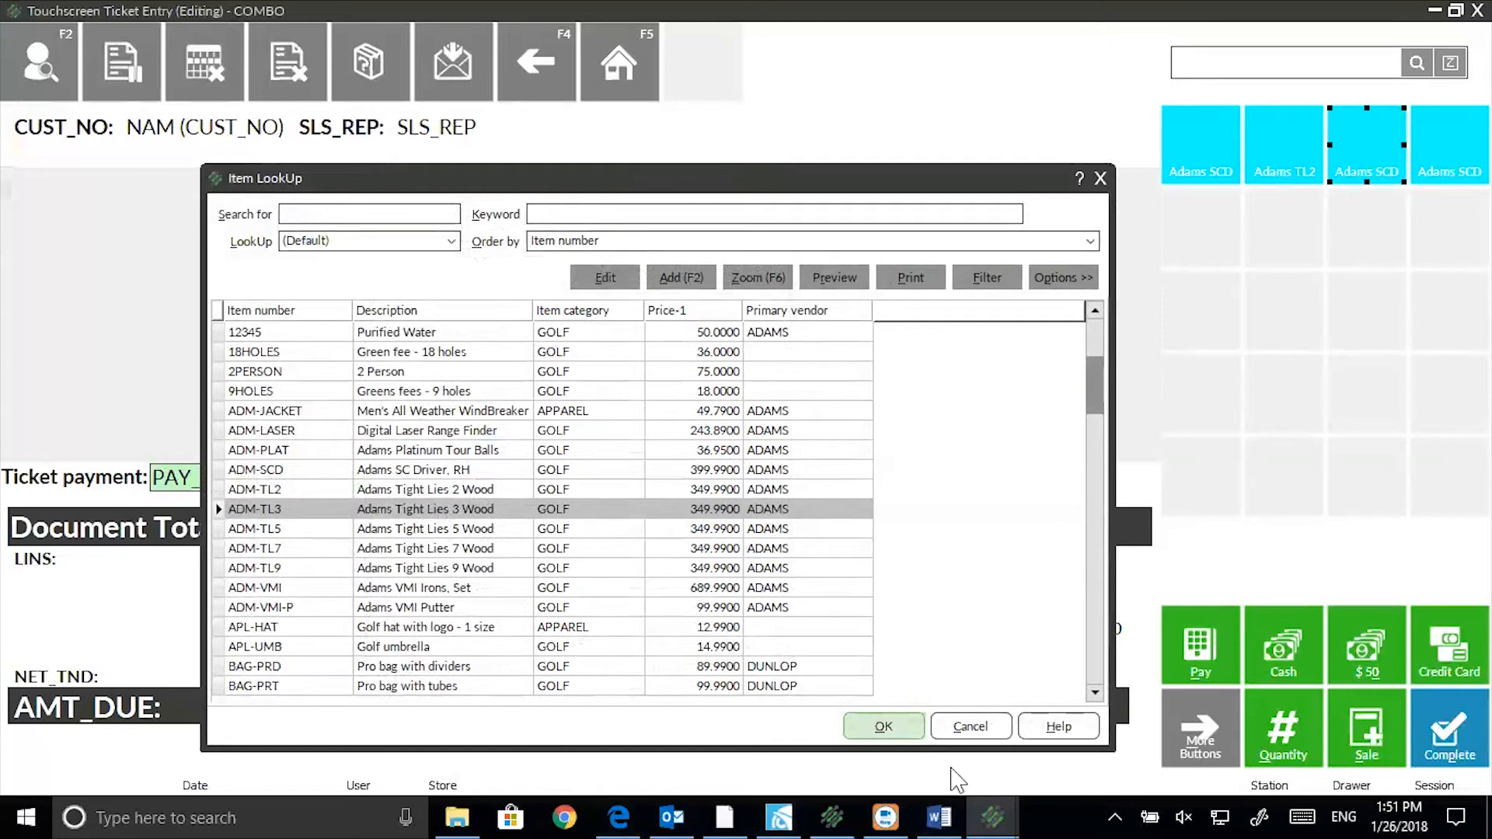
click(884, 726)
click(598, 360)
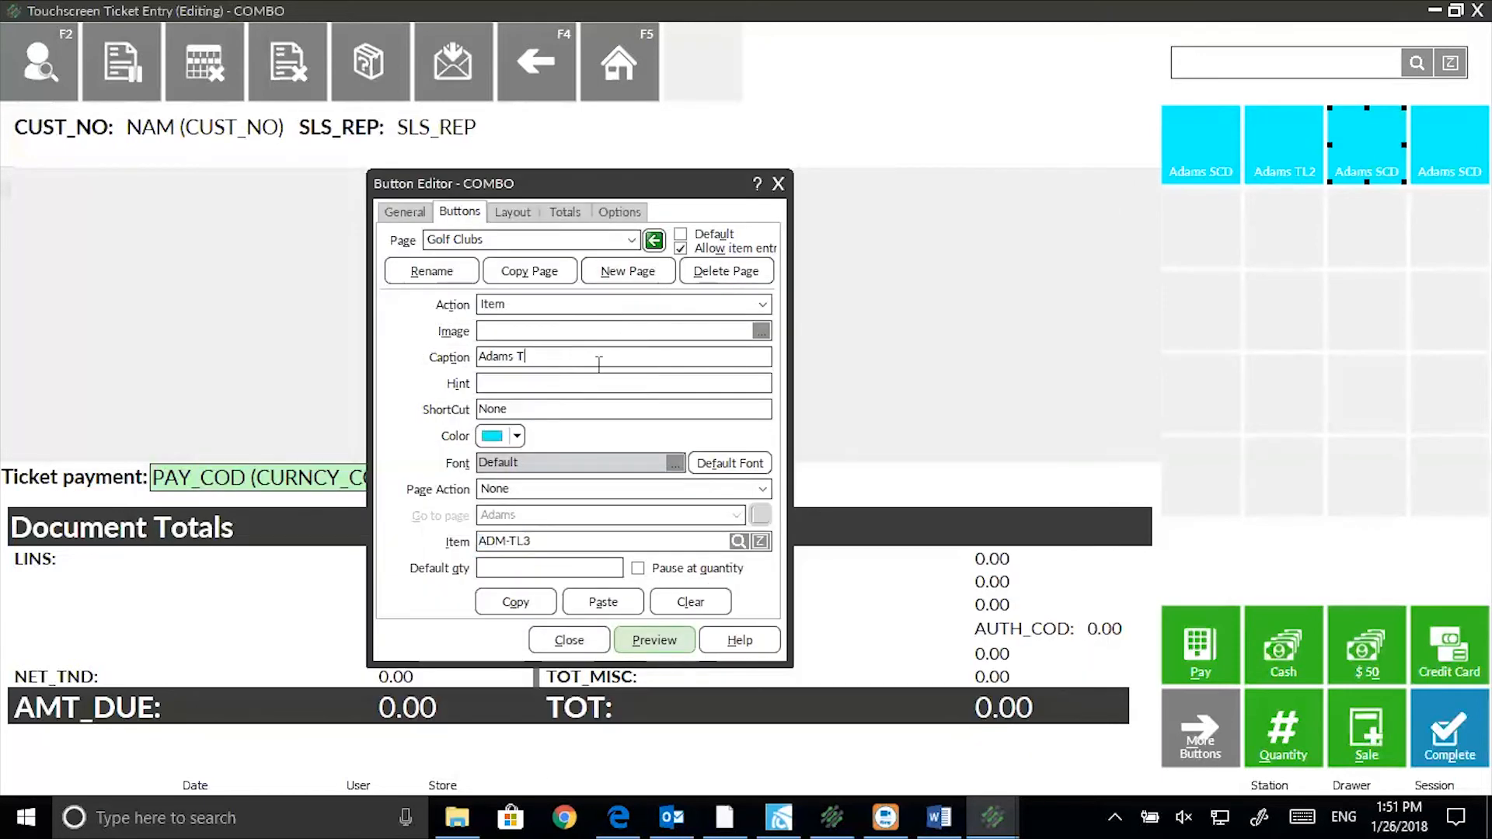
text(ight Lies 3 Wood)
click(662, 642)
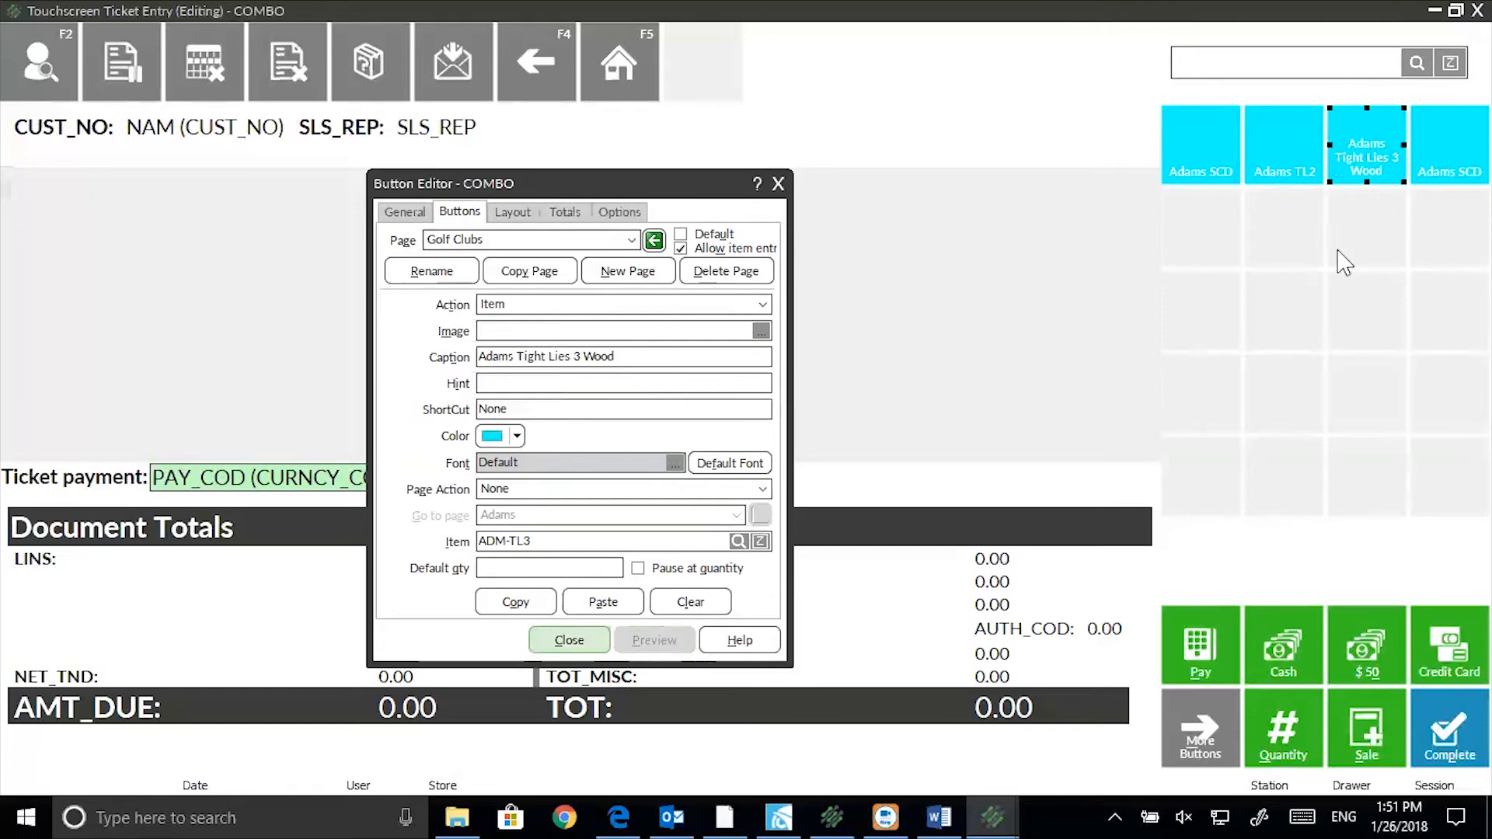
Change the item of the fourth button in the first row to ADM-TL5
click(1450, 145)
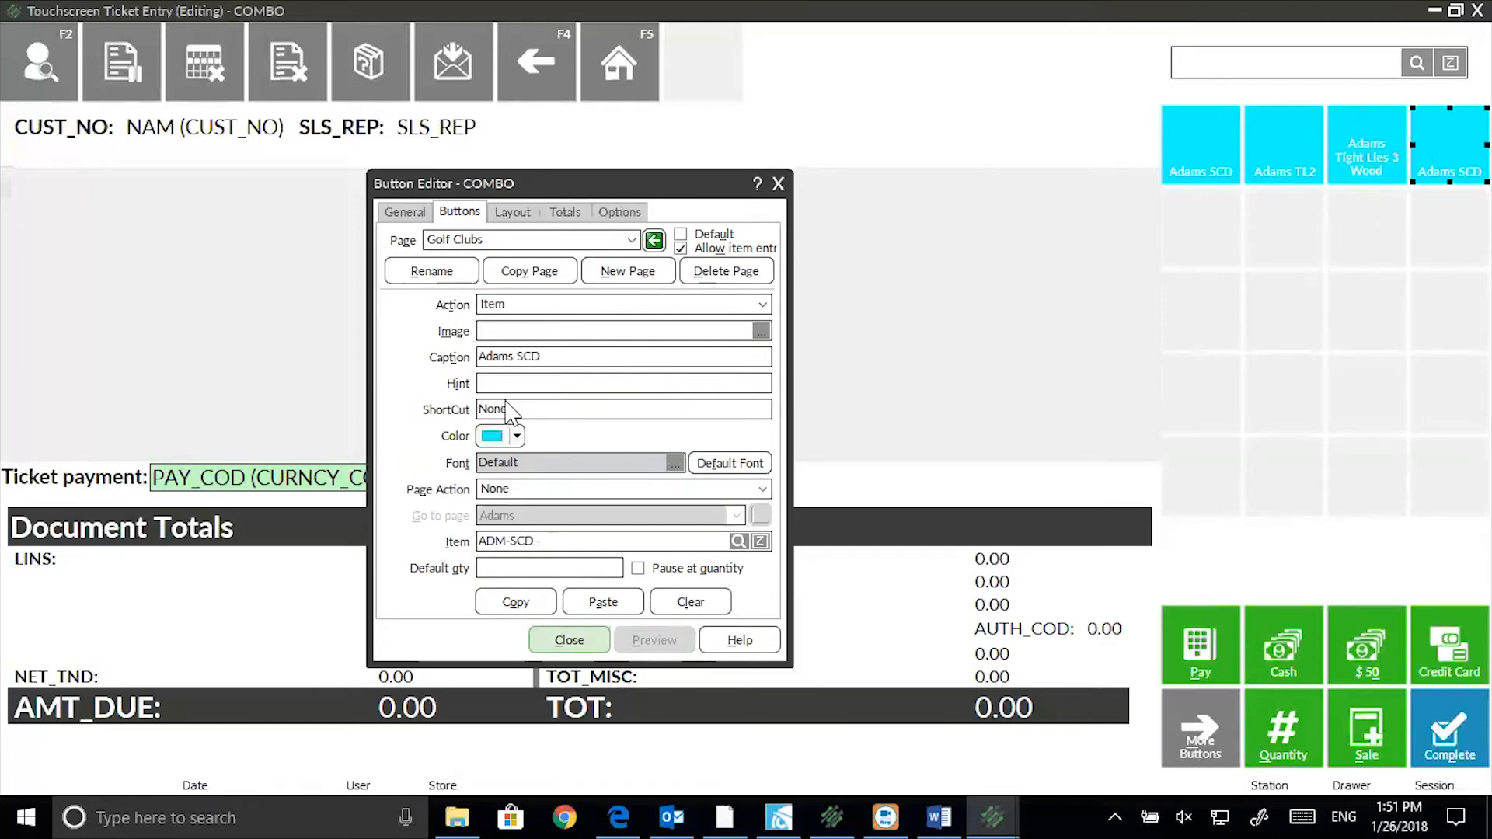
click(738, 542)
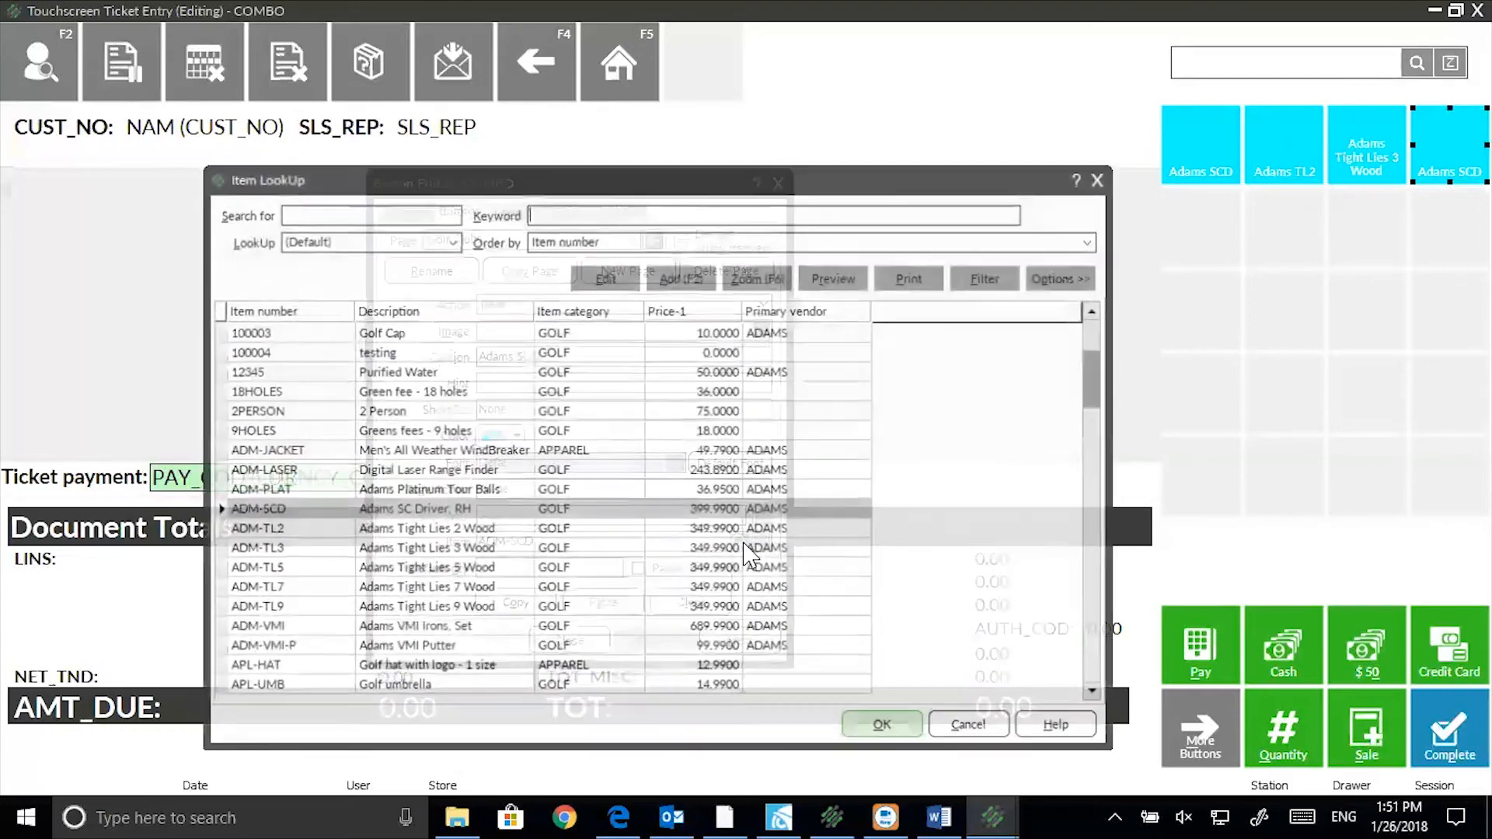
click(323, 569)
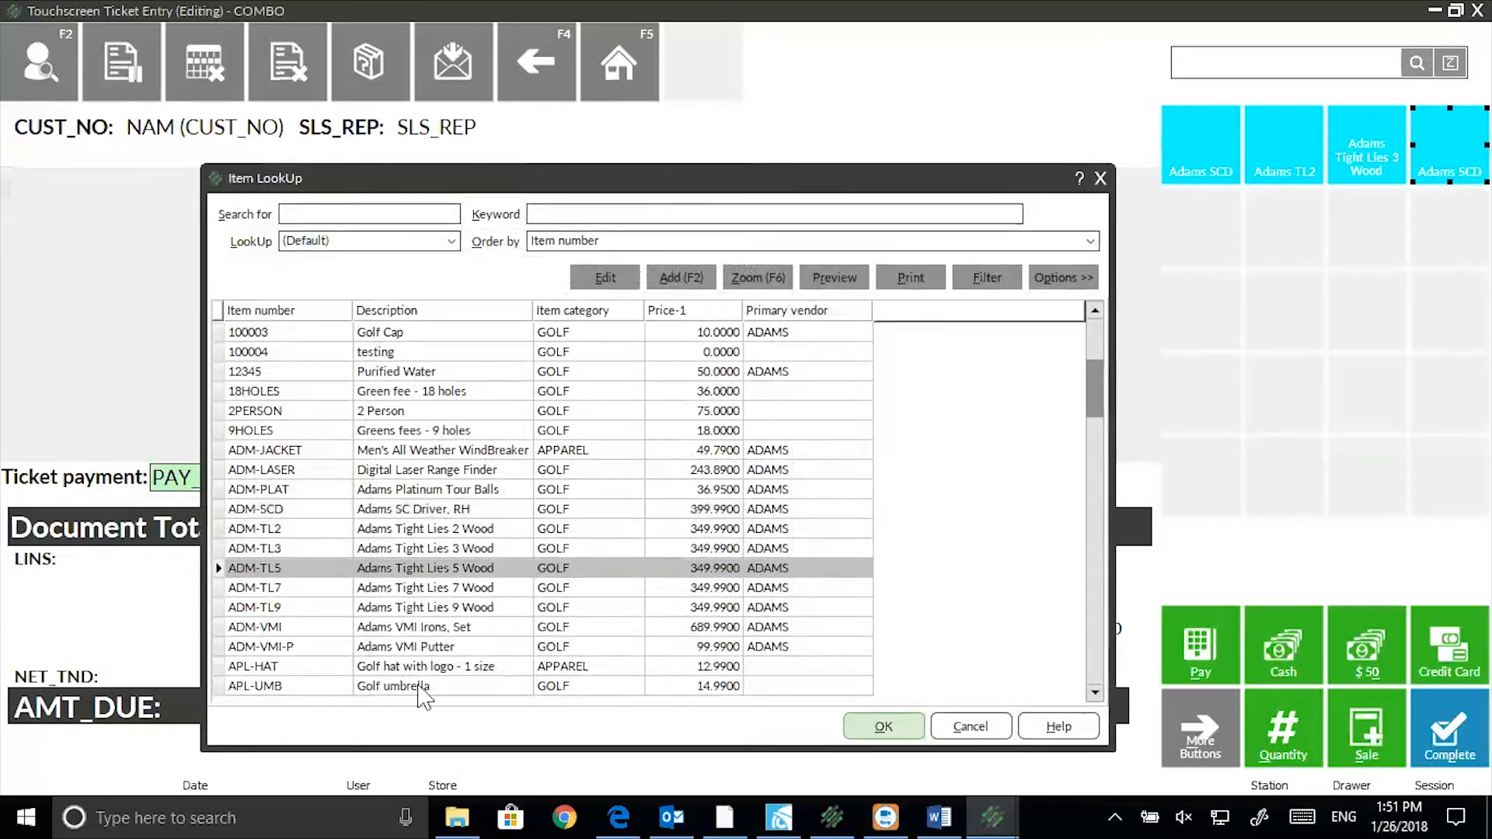
click(891, 723)
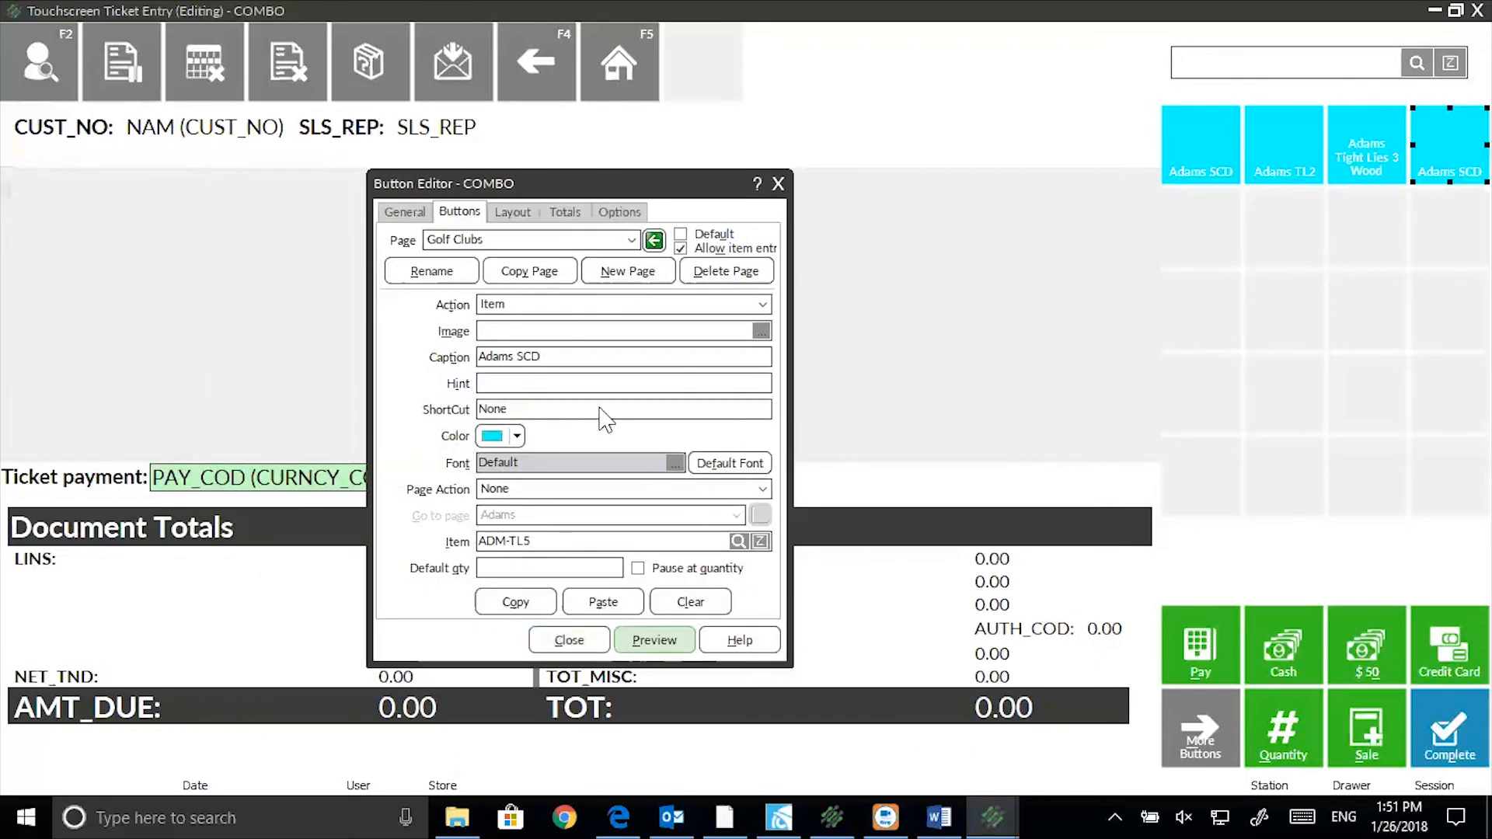
Caption the fourth button Adams Tight Lies 5 Wood and preview it
click(579, 363)
key(BackSpace)
key(BackSpace)
key(BackSpace)
text(Tight Lies 5 Wood)
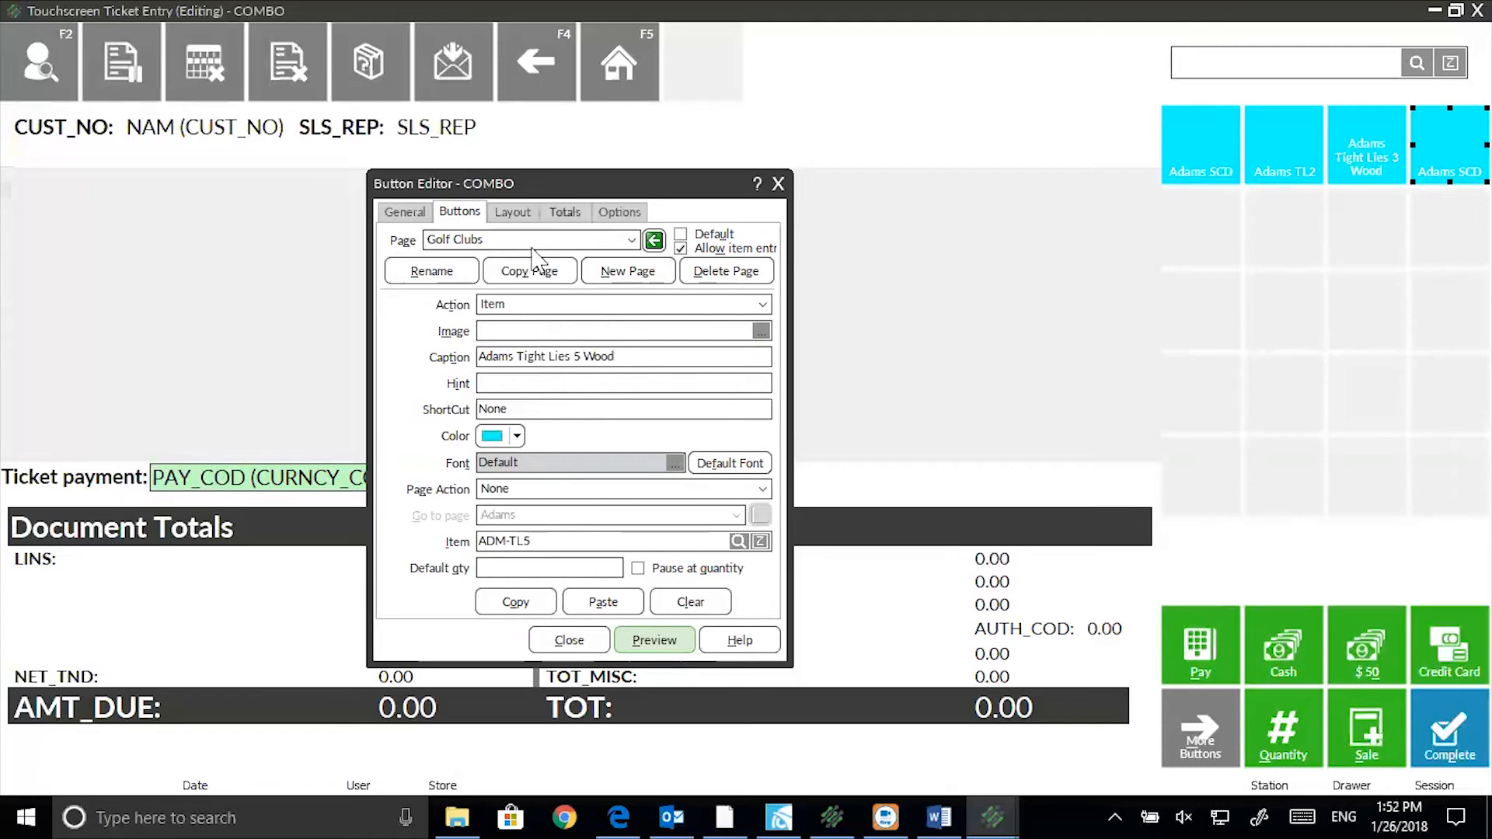
click(672, 640)
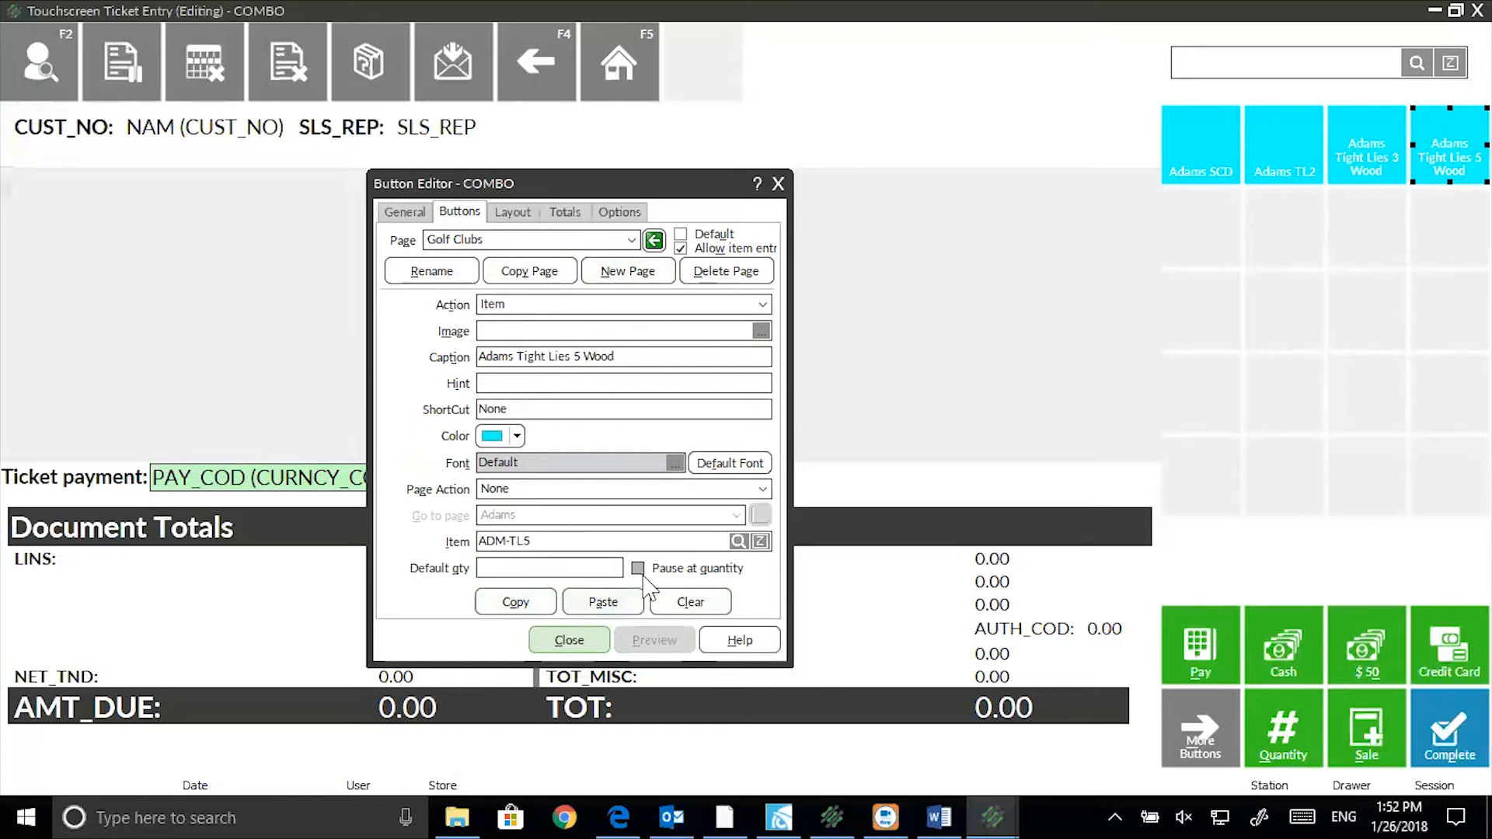
click(538, 568)
text(2)
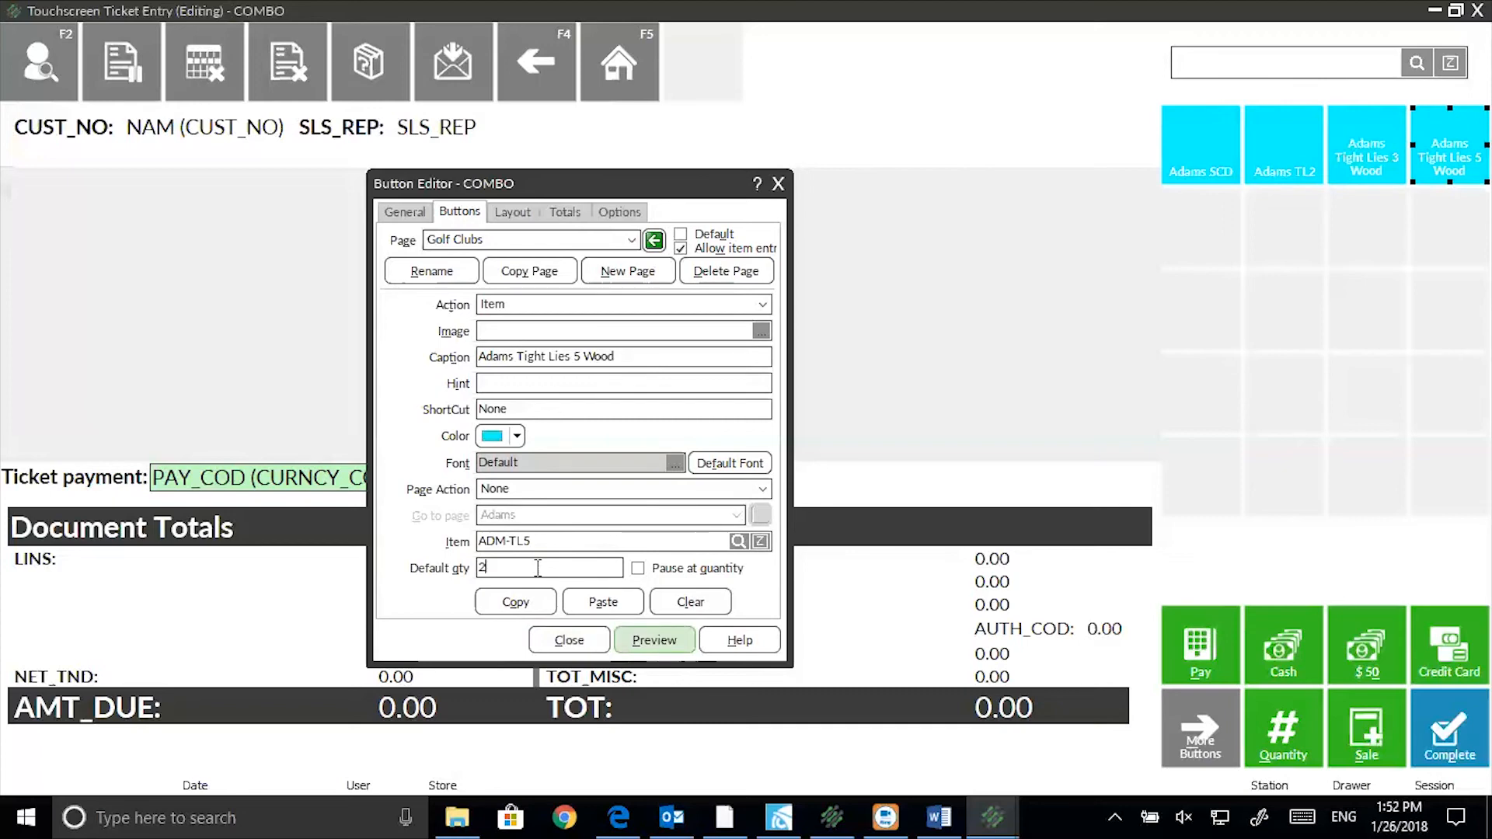
key(BackSpace)
Enable Pause at quantity for the Adams Tight Lies 5 Wood button, and close the button editor and the touchscreen codes window
click(637, 568)
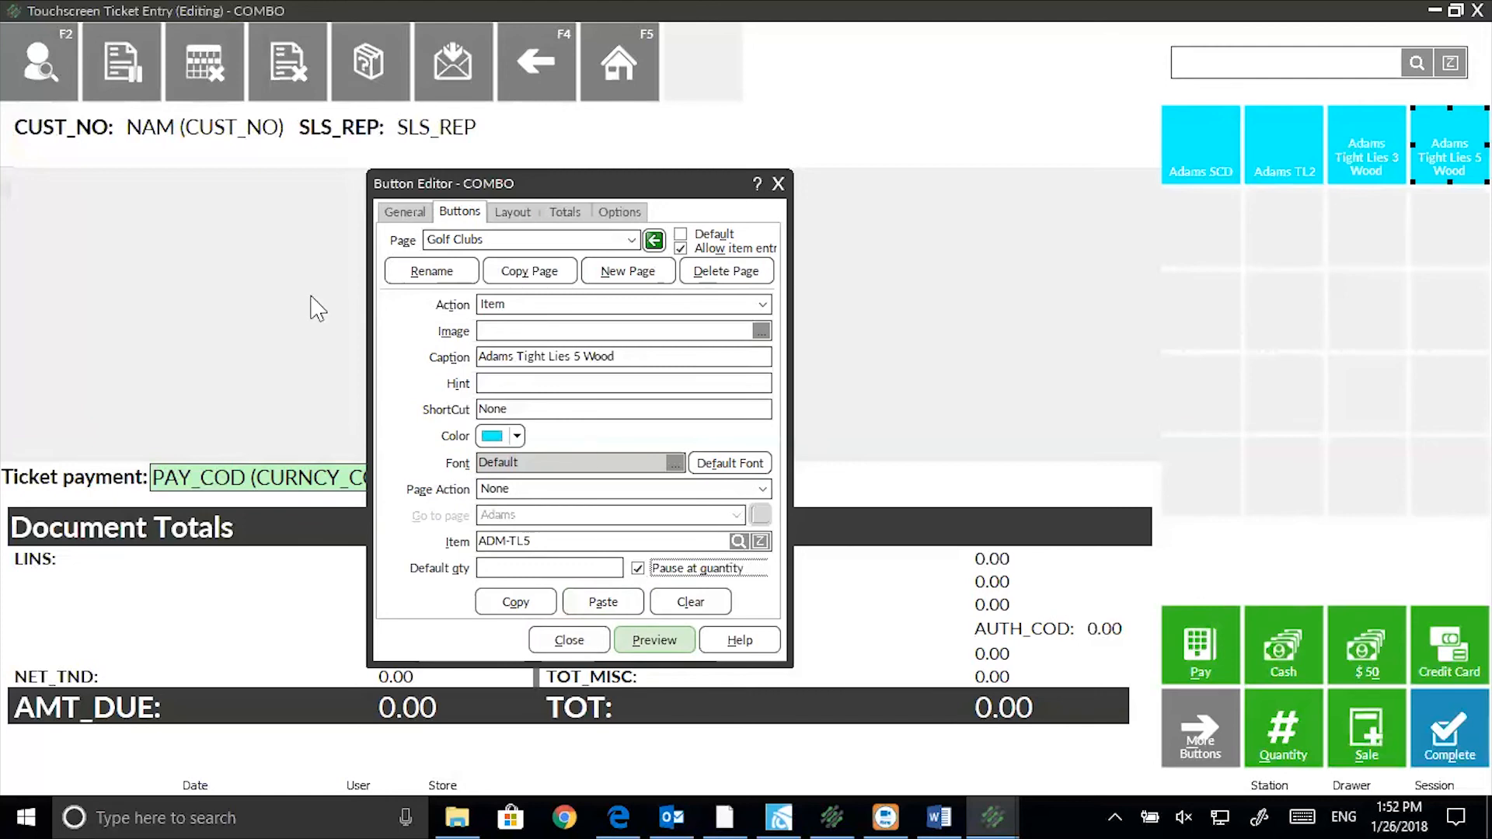
click(562, 646)
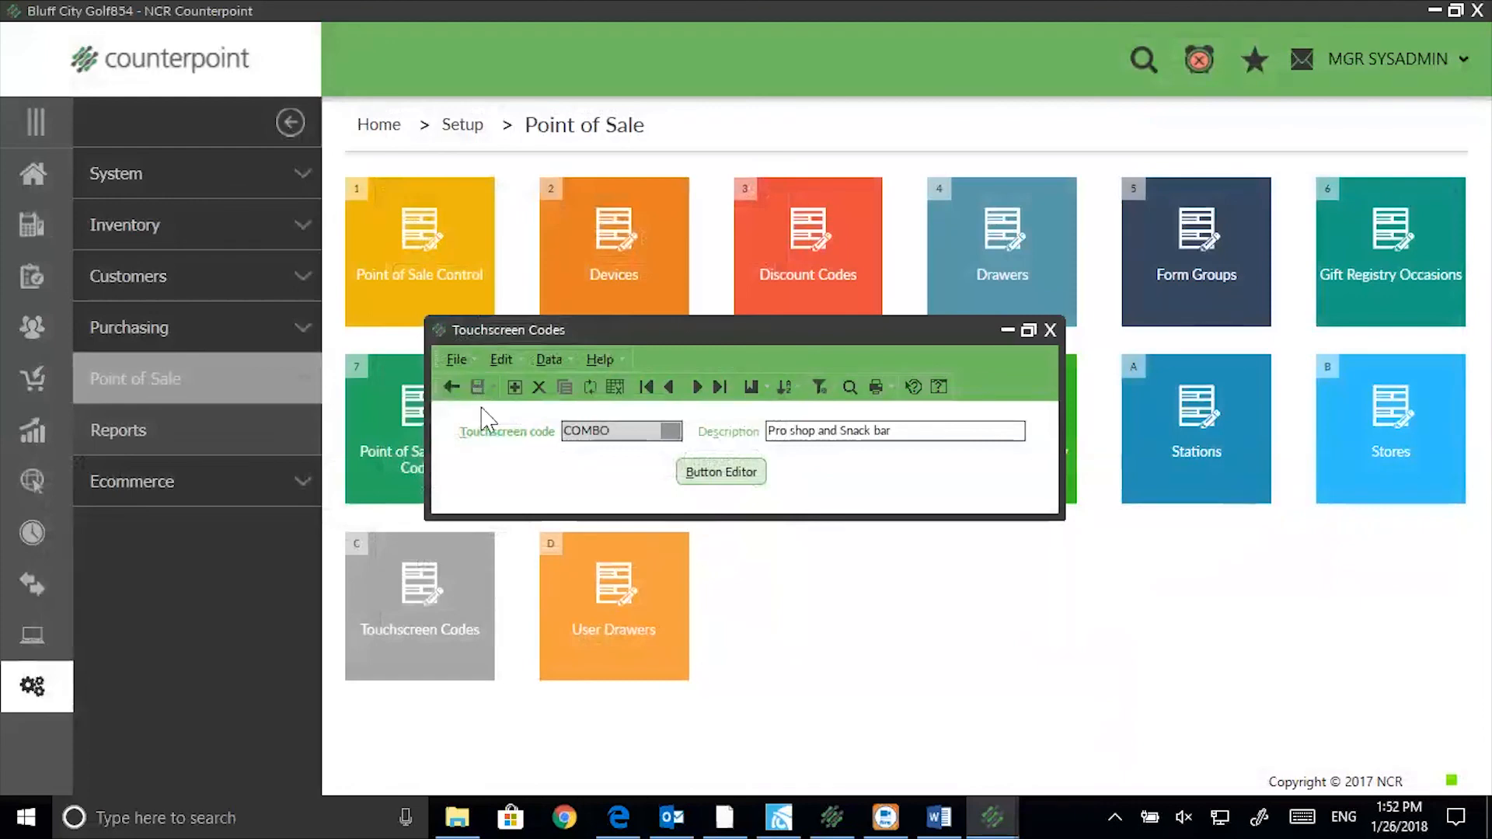
click(1050, 332)
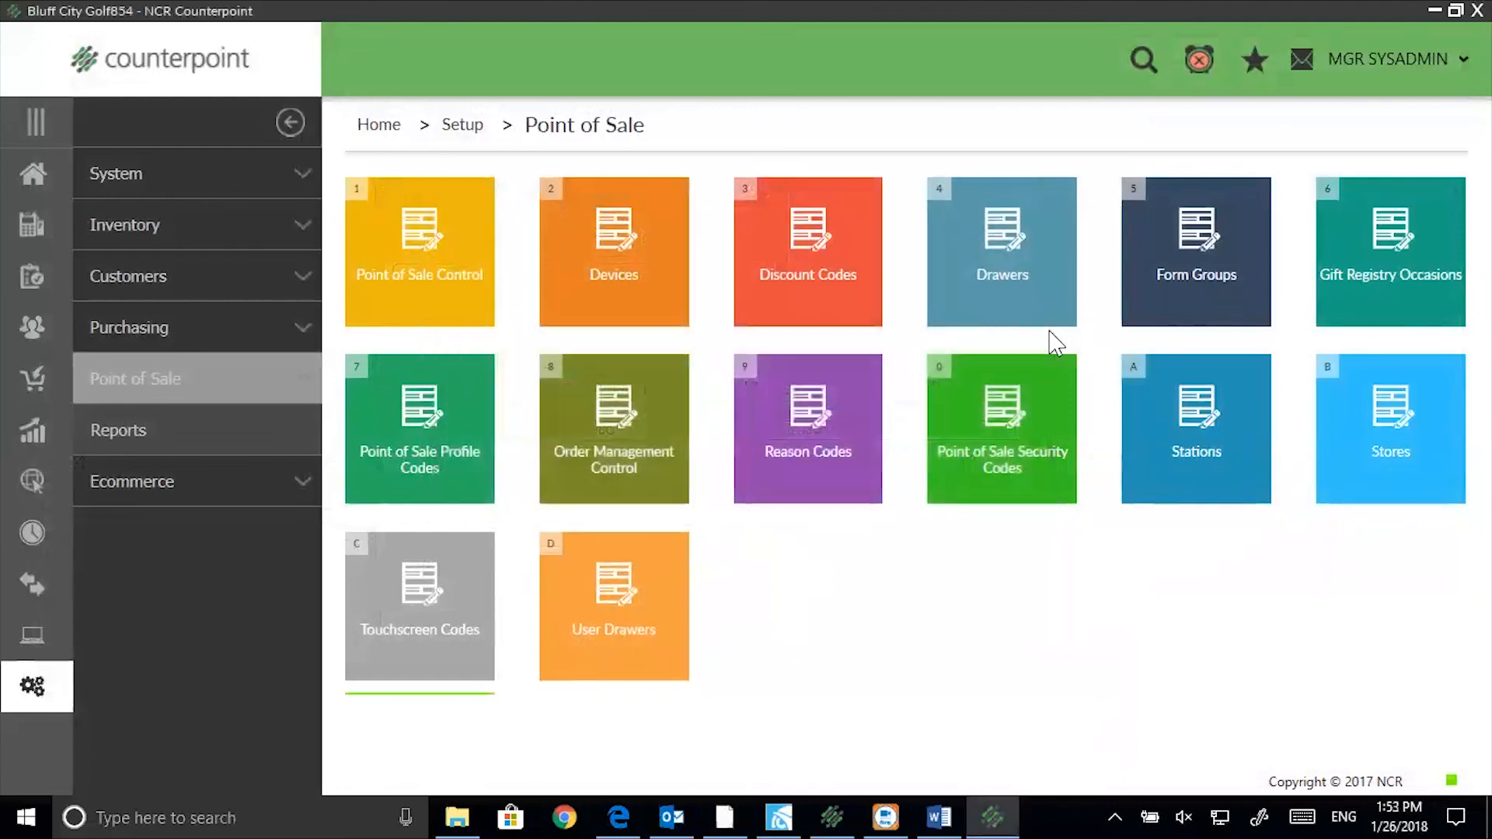